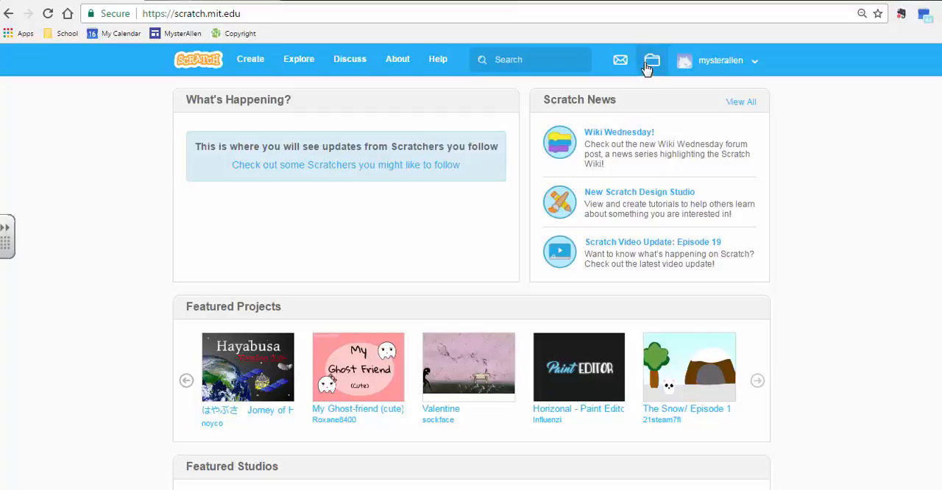
Step: Open the Pong Demo project from your saved projects and share it publicly
left_click(650, 65)
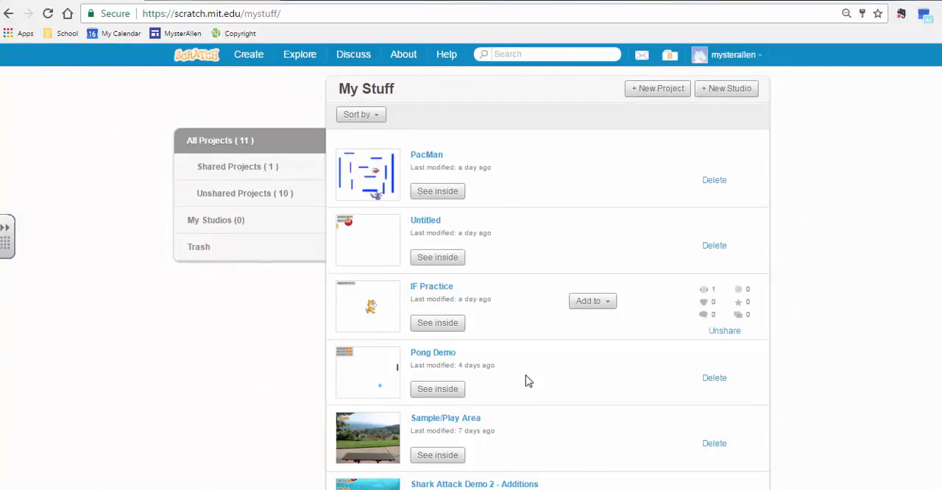
scroll(587, 383, "down", 2)
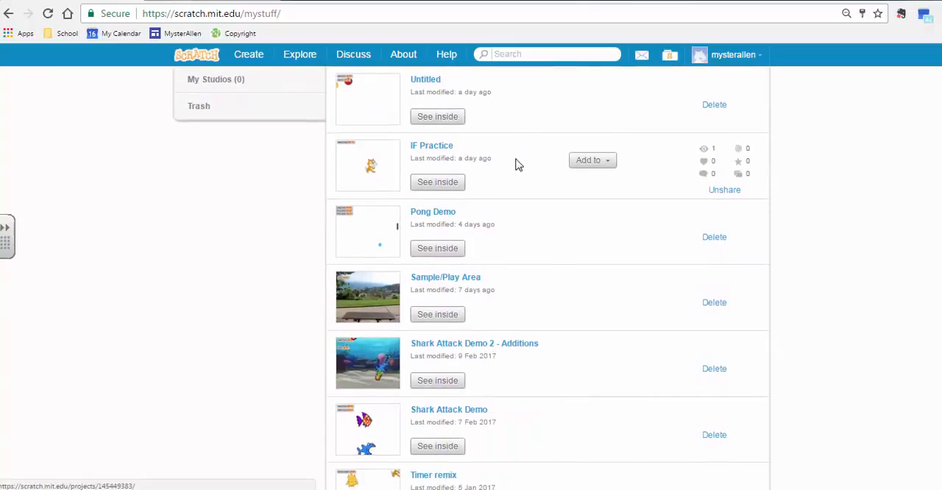
scroll(516, 173, "up", 1)
left_click(445, 283)
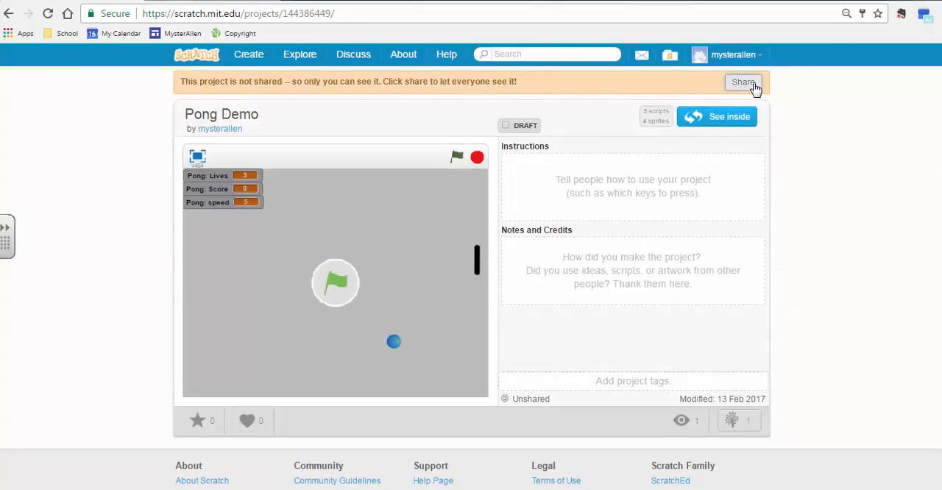
left_click(743, 83)
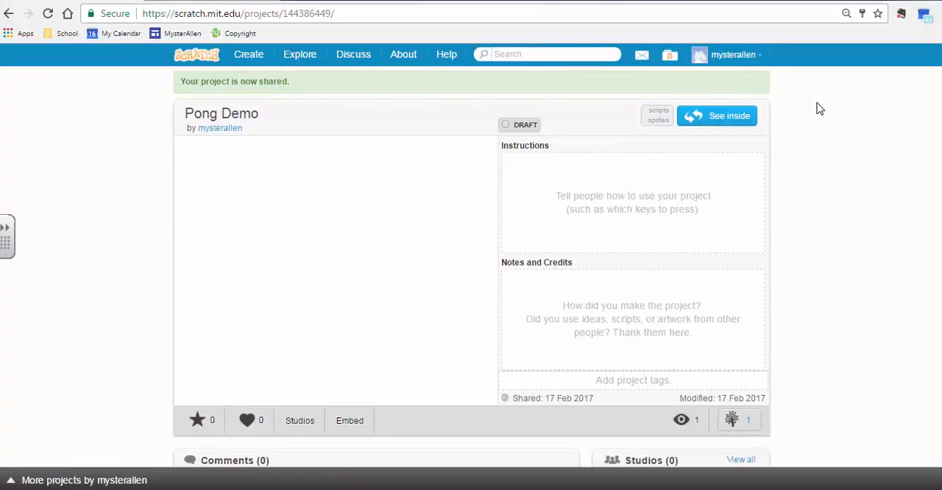
Step: Copy the Pong Demo project's web address and open the "Pong Practice - 1 Player" dropbox folder on the course site
left_click(370, 15)
key("ctrl+c")
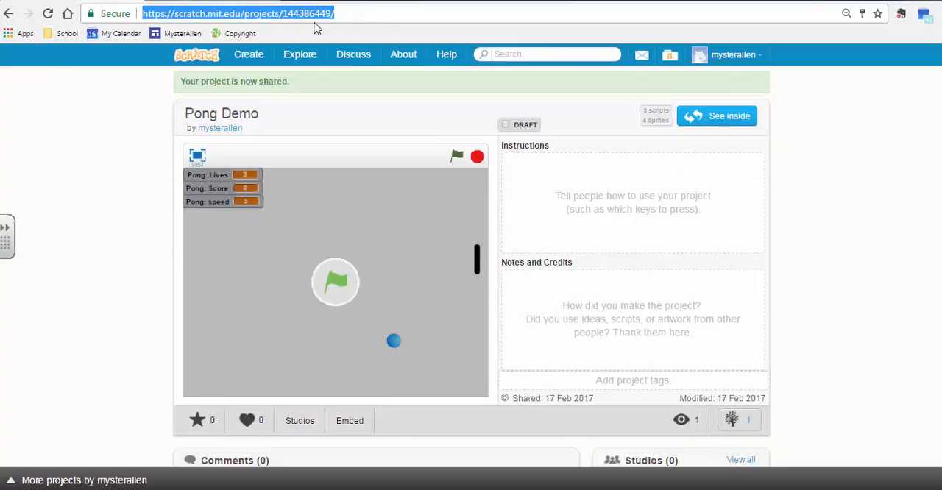
left_click(219, 2)
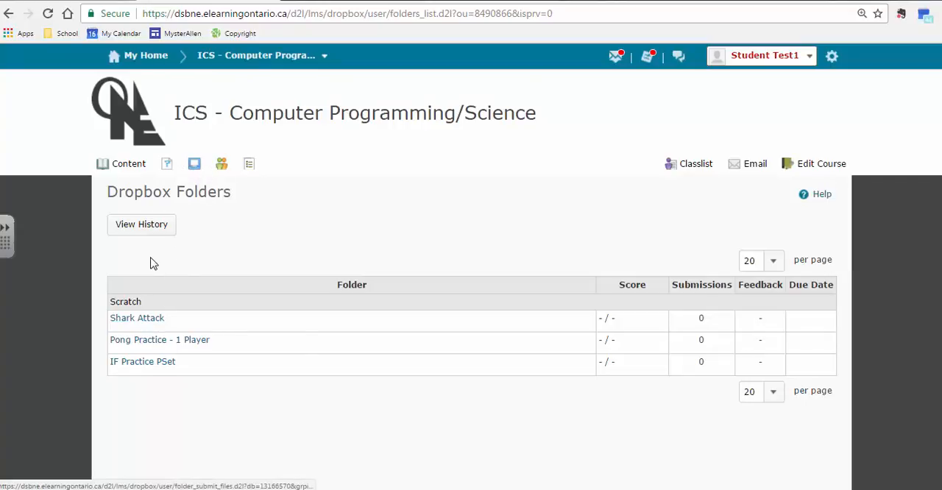
left_click(148, 343)
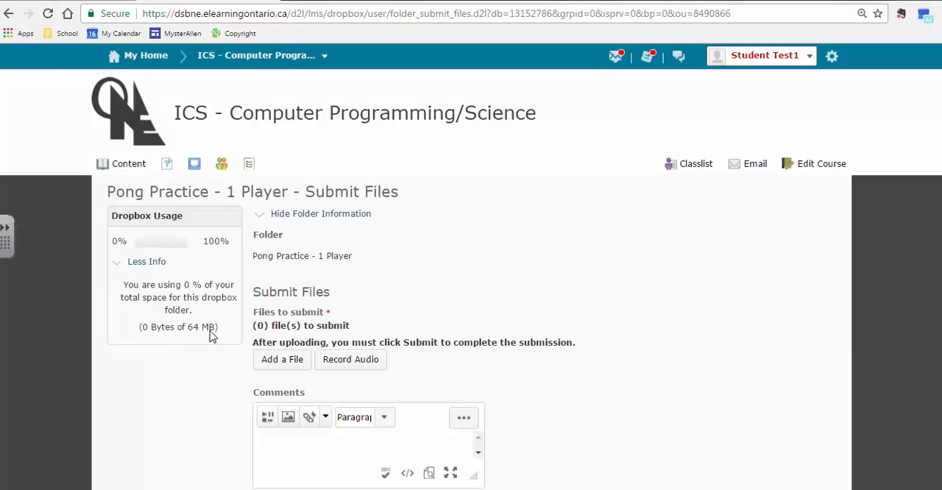
scroll(367, 317, "down", 2)
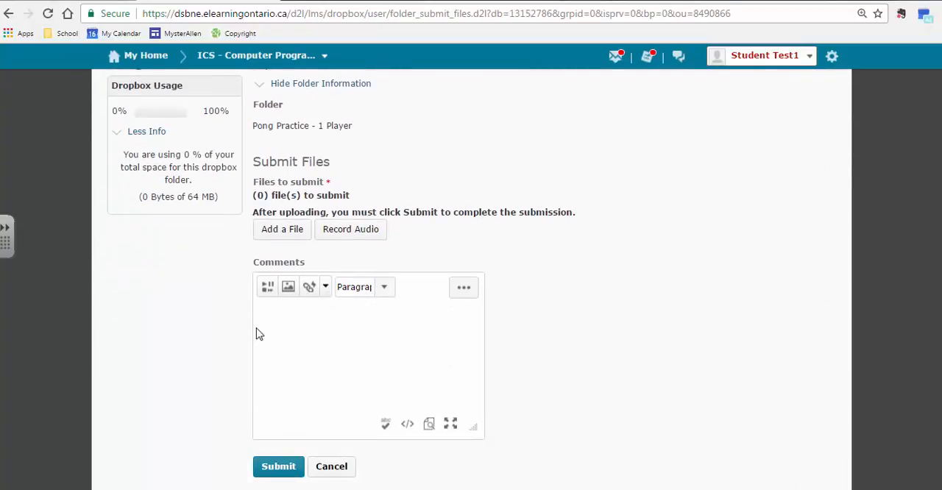
right_click(288, 326)
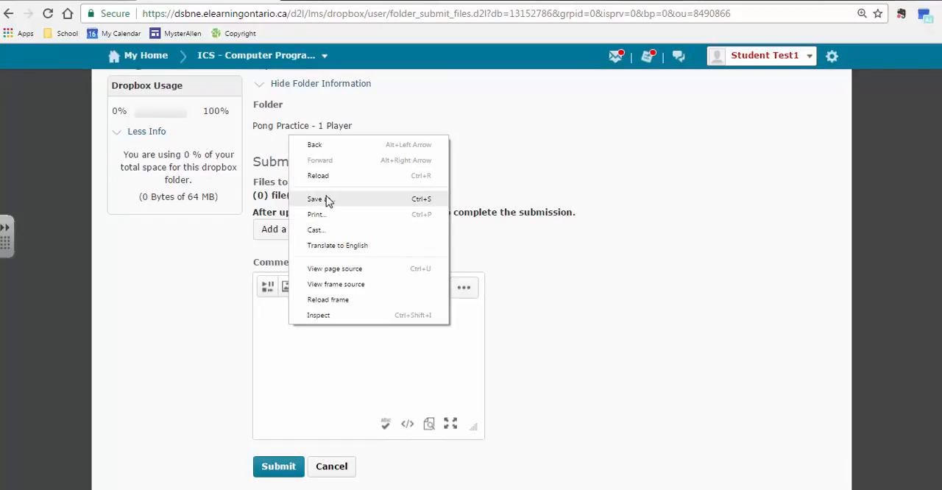
left_click(324, 355)
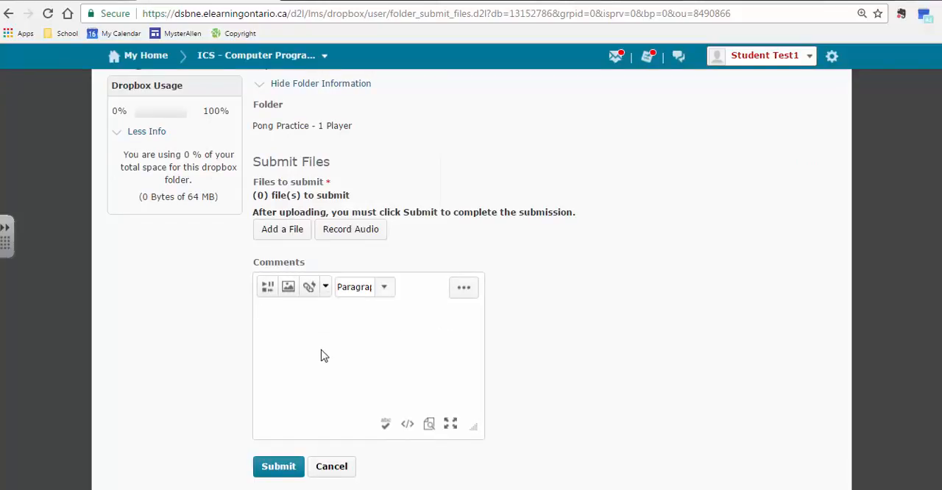
right_click(308, 337)
left_click(308, 338)
key("ctrl+v")
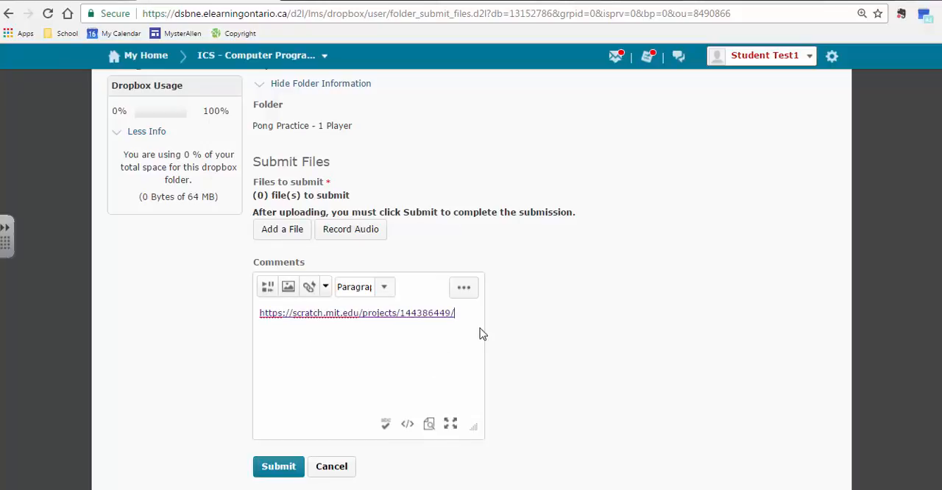
right_click(393, 339)
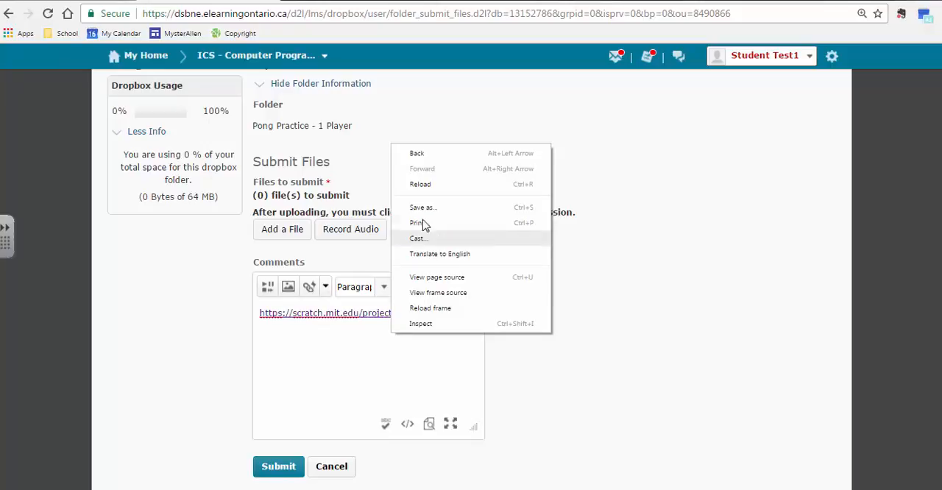
left_click(355, 352)
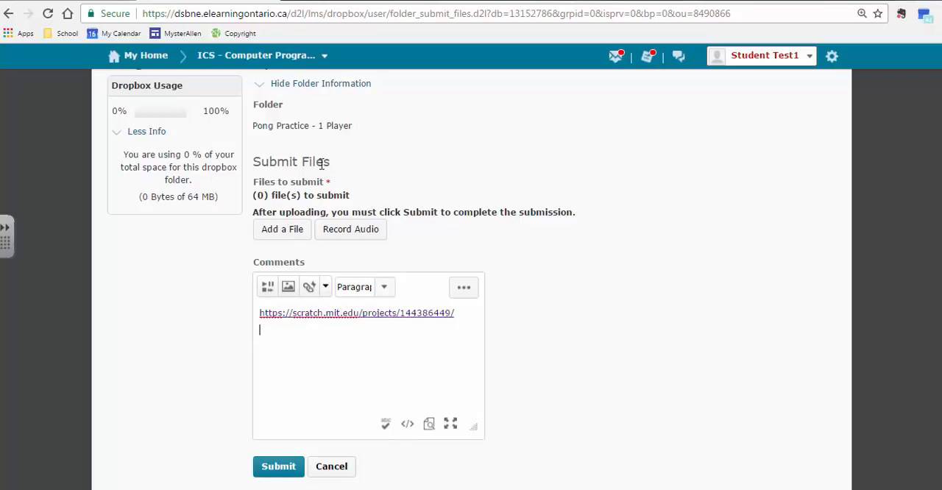
Step: Return to the Pong Demo project in Scratch, open its code in the editor and enlarge the Paddle script
left_click(189, 1)
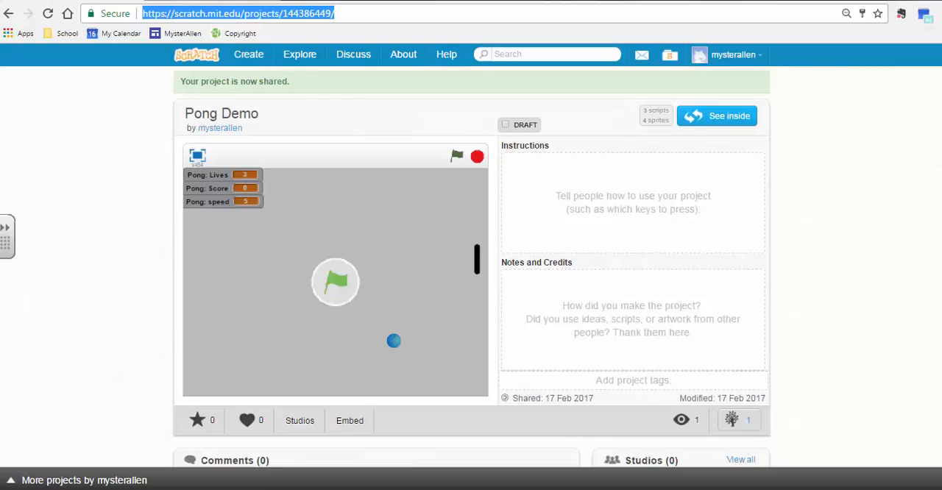
left_click(727, 116)
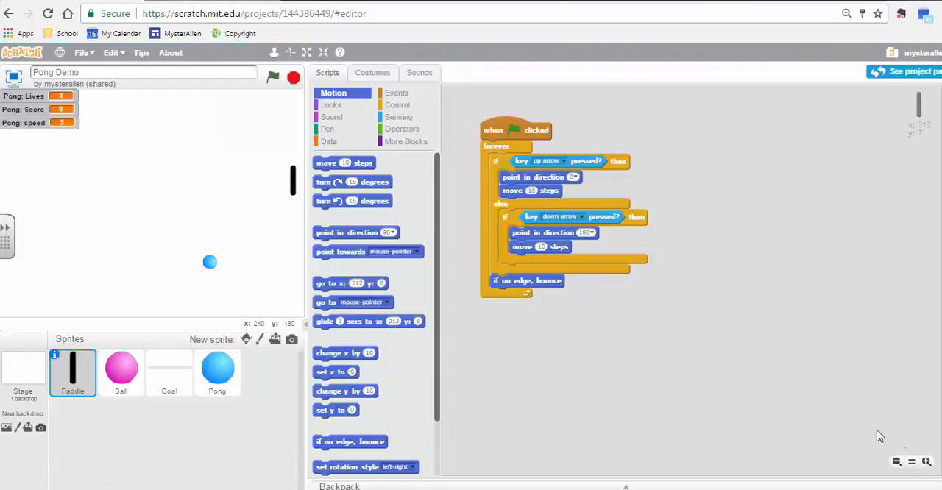
left_click(925, 461)
left_click(926, 461)
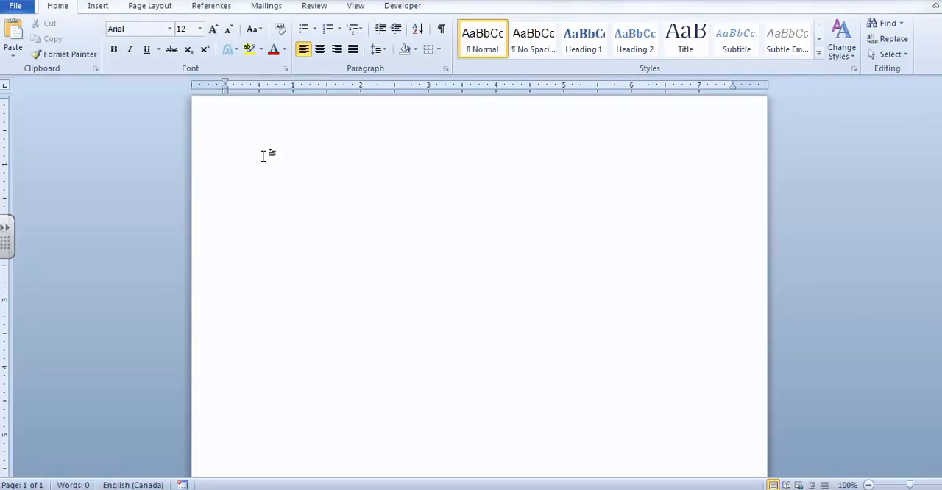
Step: Title the blank Word document "Pong Demo" and insert a screen clipping of the whole Paddle script below the title
type("Pong Demo")
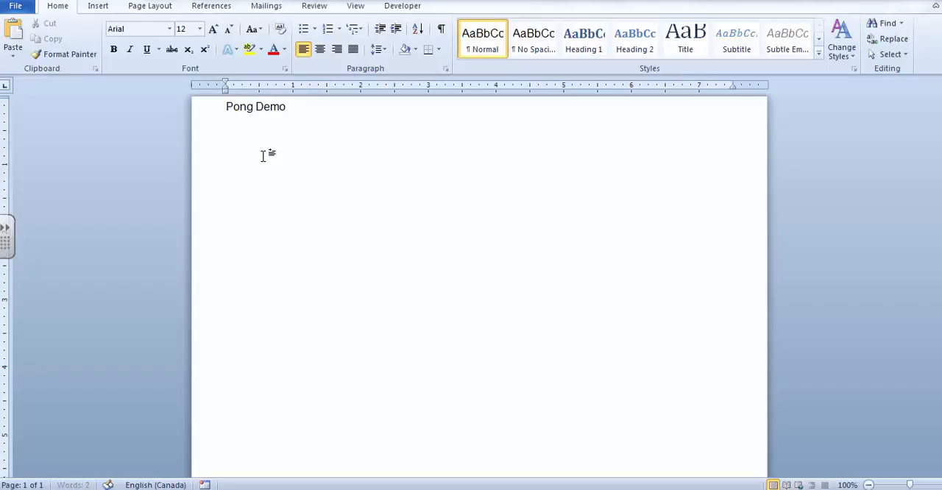
key("Return")
left_click(98, 7)
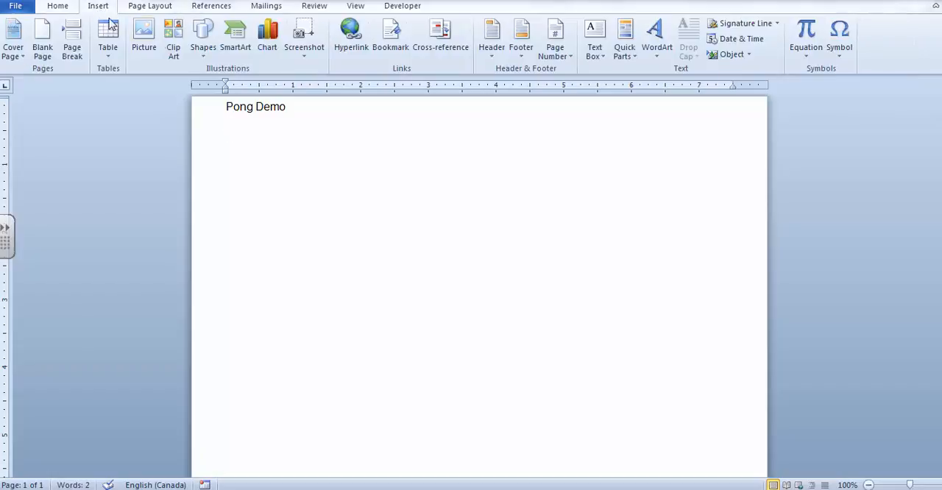
left_click(306, 59)
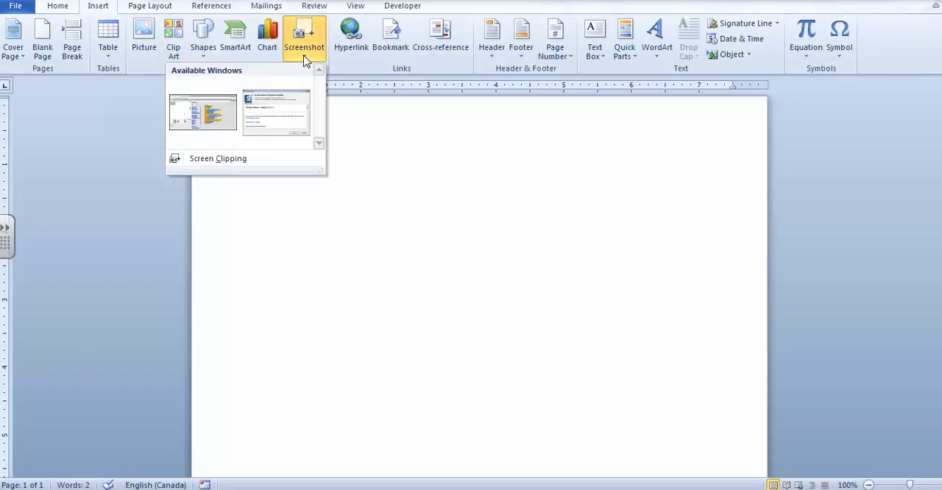
left_click(209, 160)
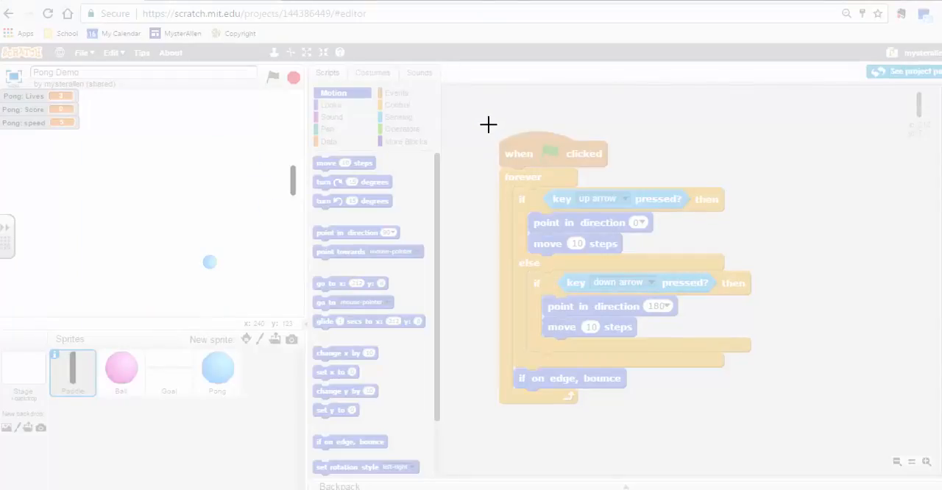
left_click_drag(489, 125, 759, 406)
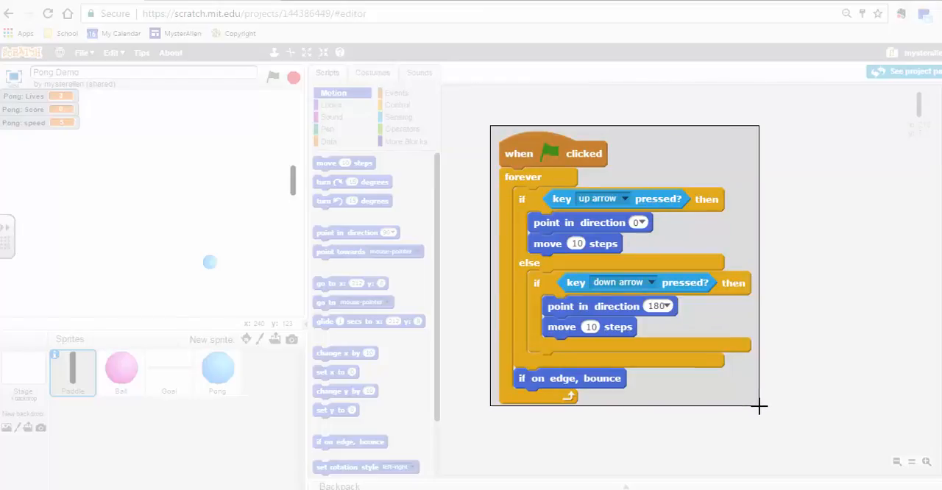
left_click_drag(759, 406, 759, 405)
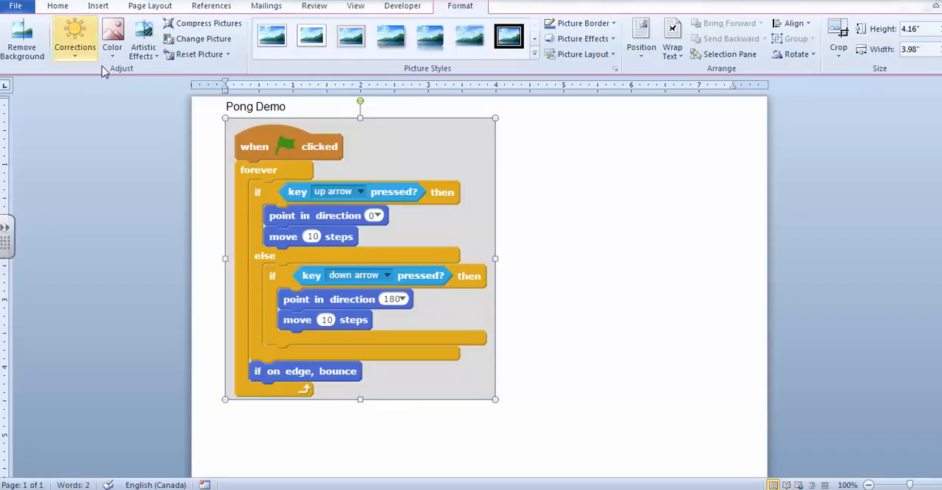
left_click(595, 285)
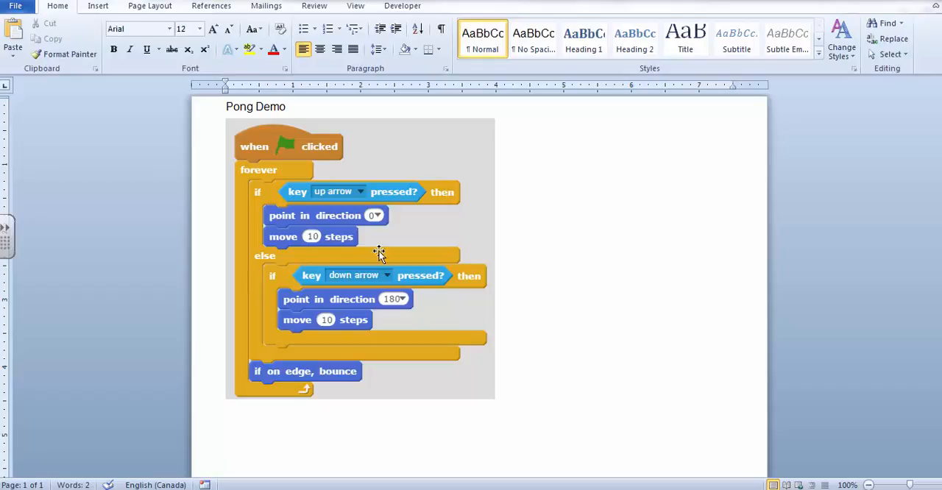
key("Return")
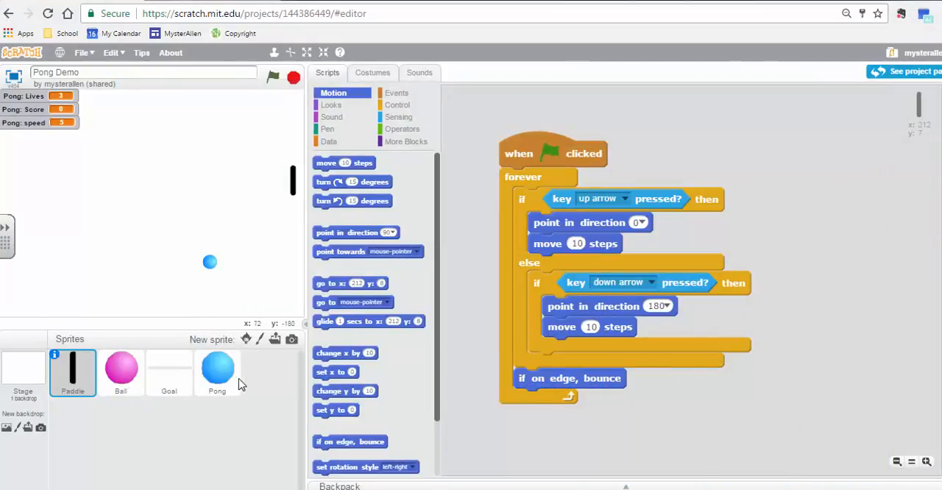
Step: Show the Pong sprite's script in Scratch, and add the heading "Ball Code" below the Paddle clipping in Word
left_click(220, 371)
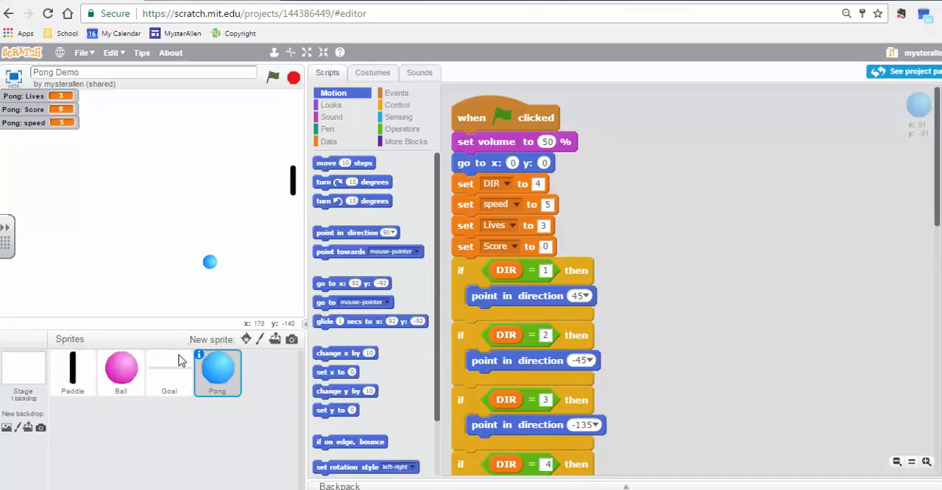
left_click_drag(934, 224, 930, 203)
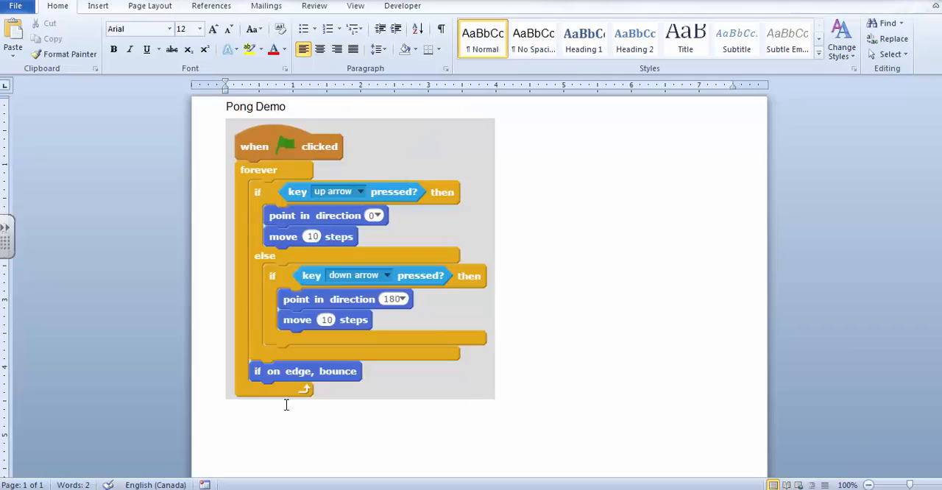
type("Ball Code")
Step: Add the heading "Paddle Code" on a new line between the document title and the Paddle clipping
key("Up")
scroll(284, 401, "up", 6, "ctrl")
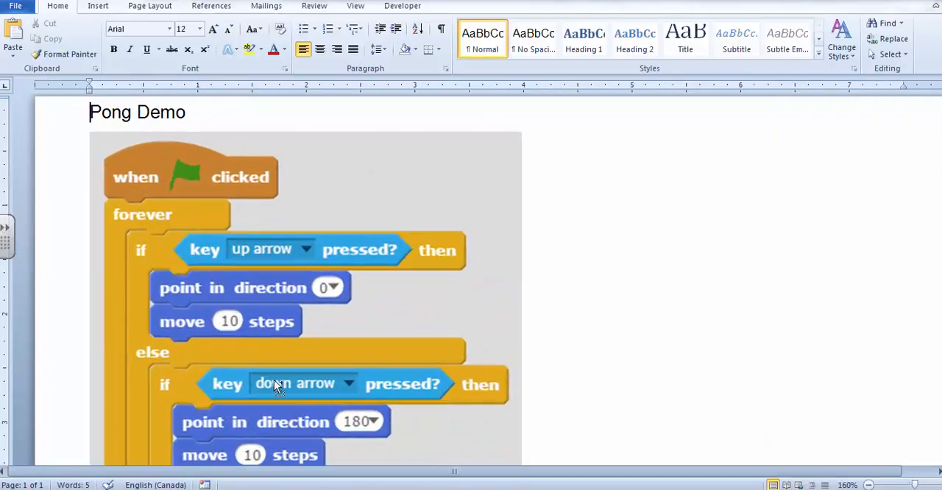
key("Return")
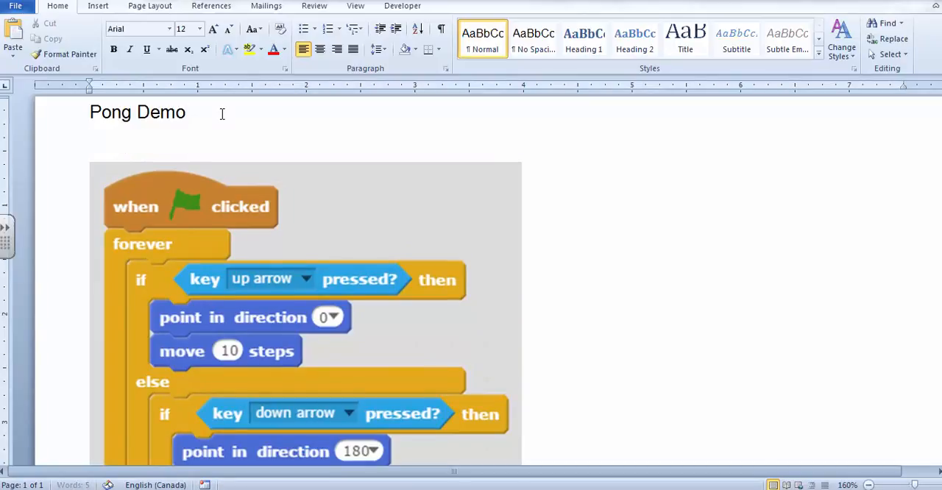
type("Paddle Code")
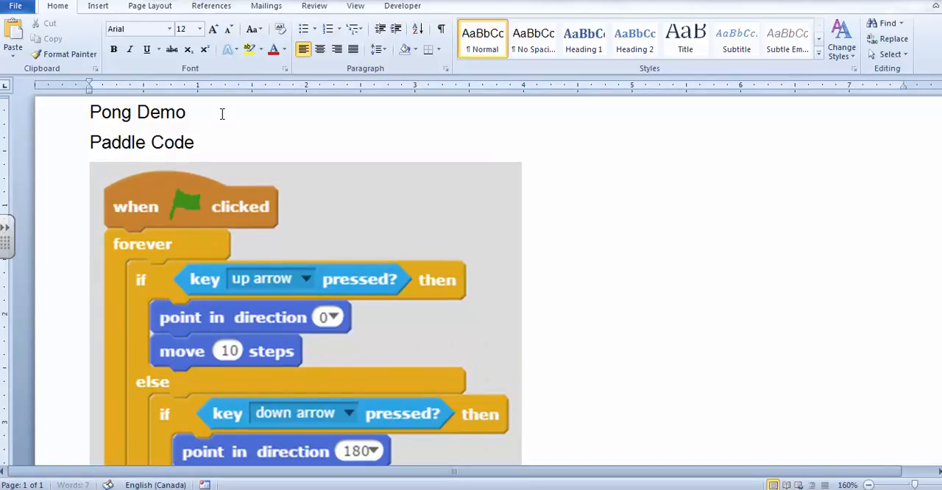
Step: Set the "Pong Demo" title's font size to 24
triple_click(222, 113)
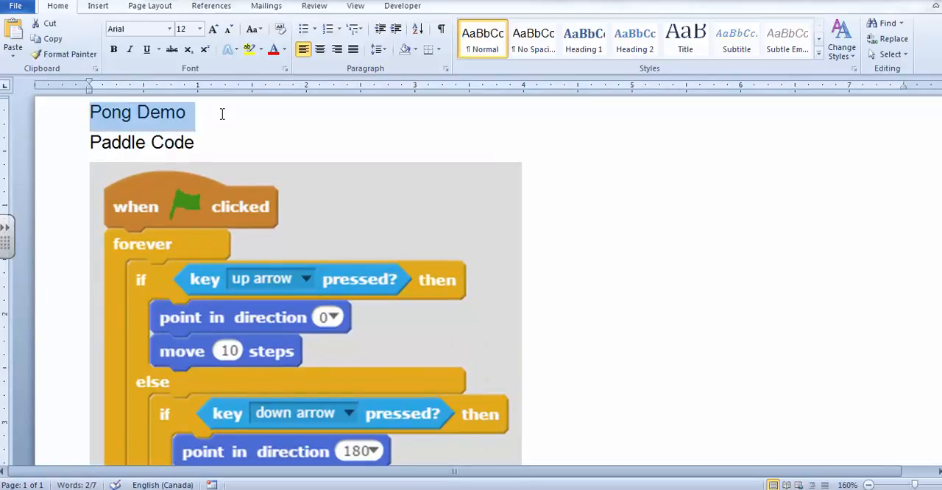
left_click(198, 30)
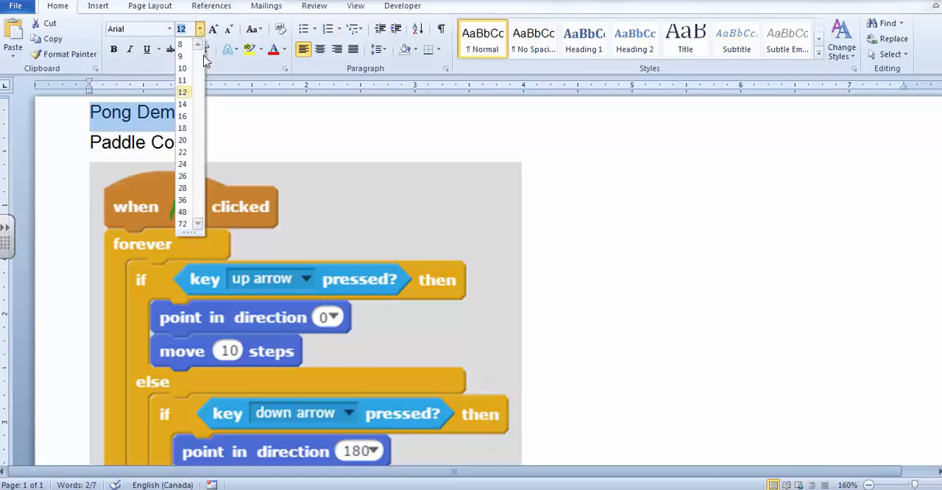
left_click(183, 164)
left_click(452, 168)
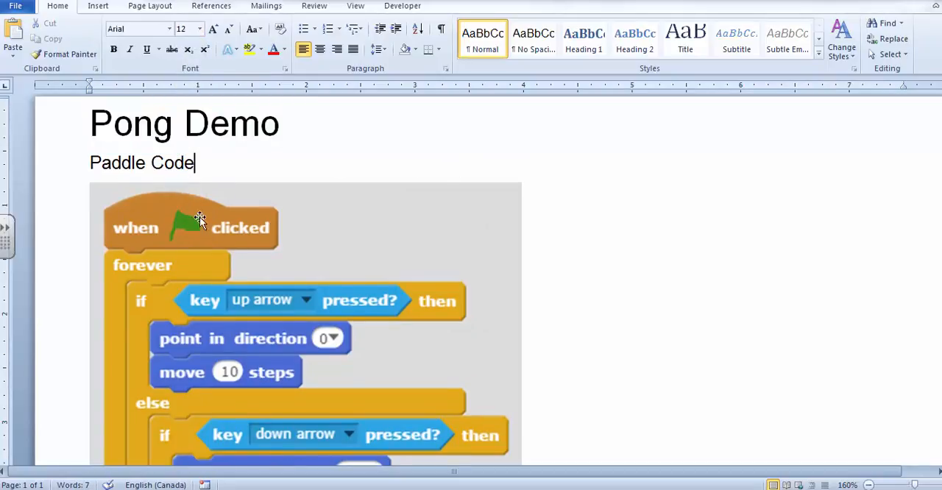
Step: Insert a screen clipping of the Pong script's opening part, through the DIR = 3 block, below the "Ball Code" heading
scroll(204, 231, "down", 8)
left_click(151, 326)
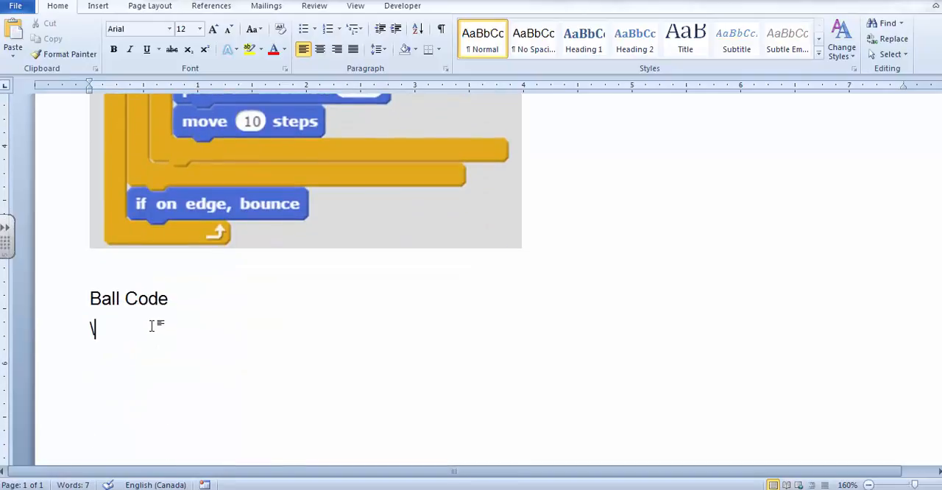
key("BackSpace")
left_click(98, 6)
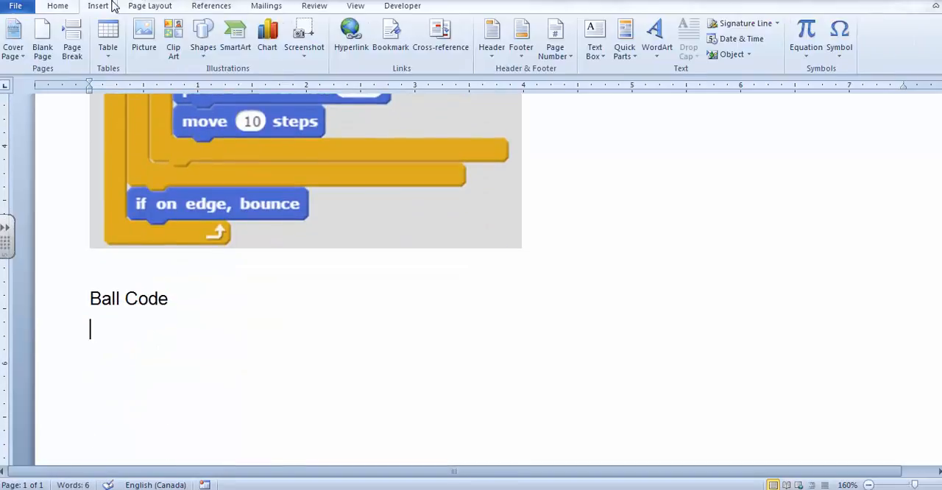
left_click(310, 61)
left_click(219, 159)
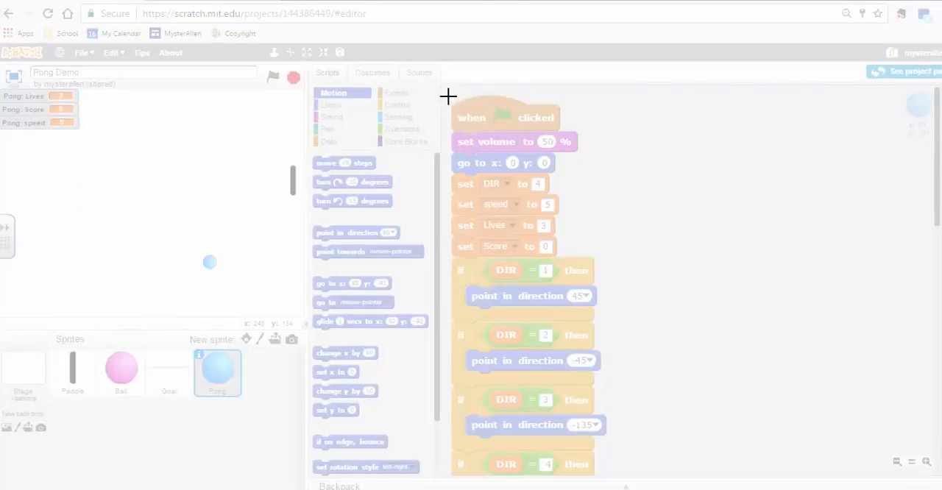
left_click_drag(449, 94, 611, 449)
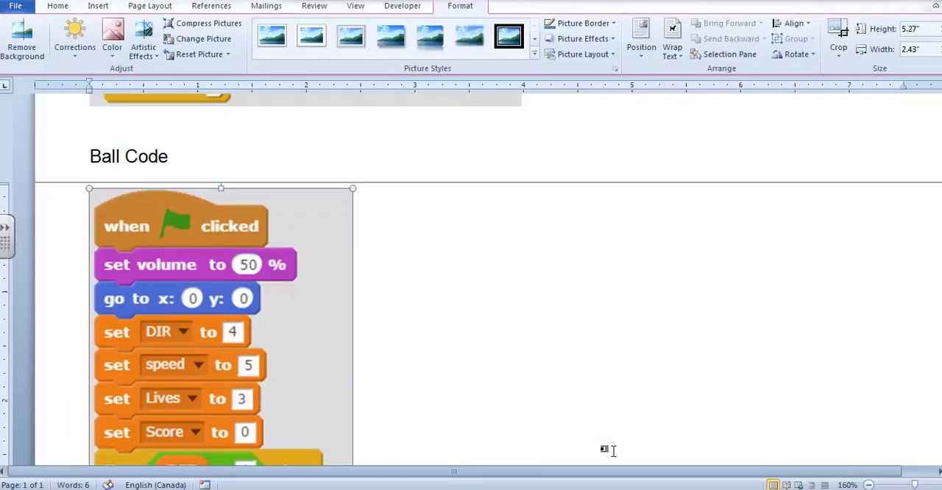
Step: Insert a screen clipping of the script's next part, from the DIR = 4 block through "change Lives by -1", on a new line below the first Ball clipping
scroll(381, 327, "down", 5)
left_click(381, 327)
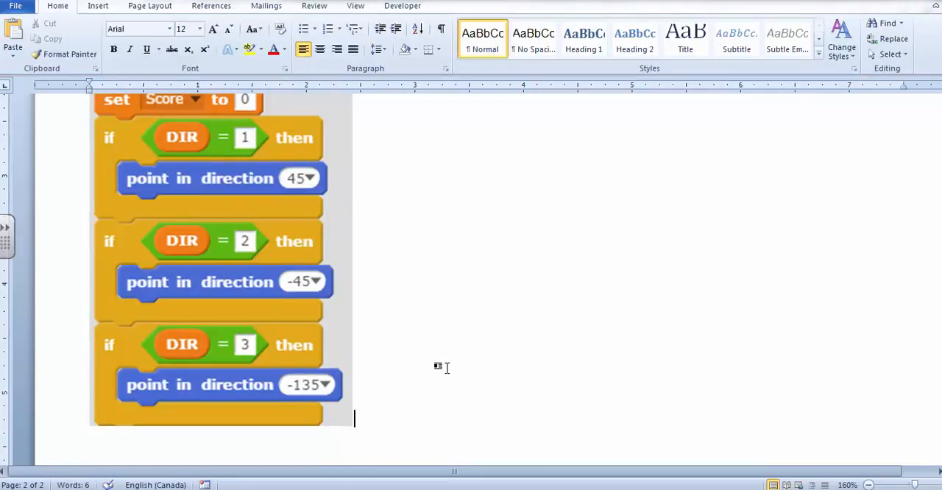
key("Return")
key("alt+Tab")
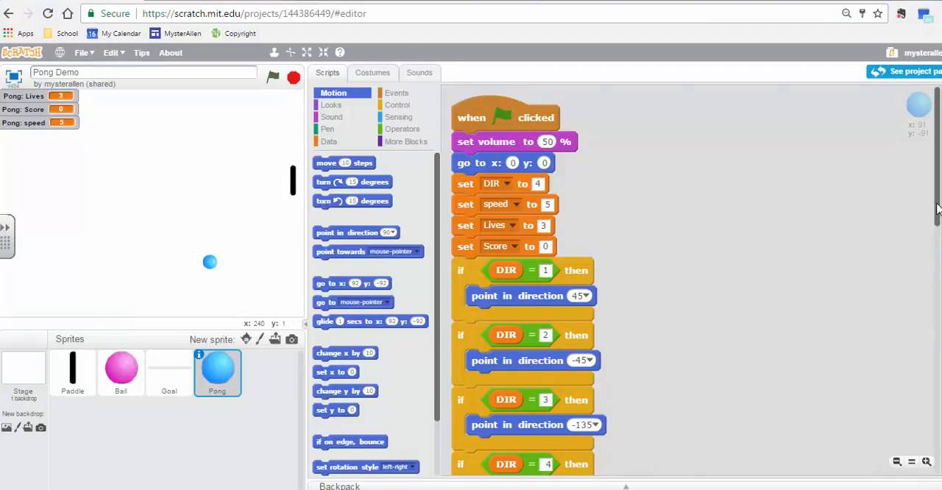
scroll(936, 228, "down", 1)
left_click_drag(937, 228, 935, 336)
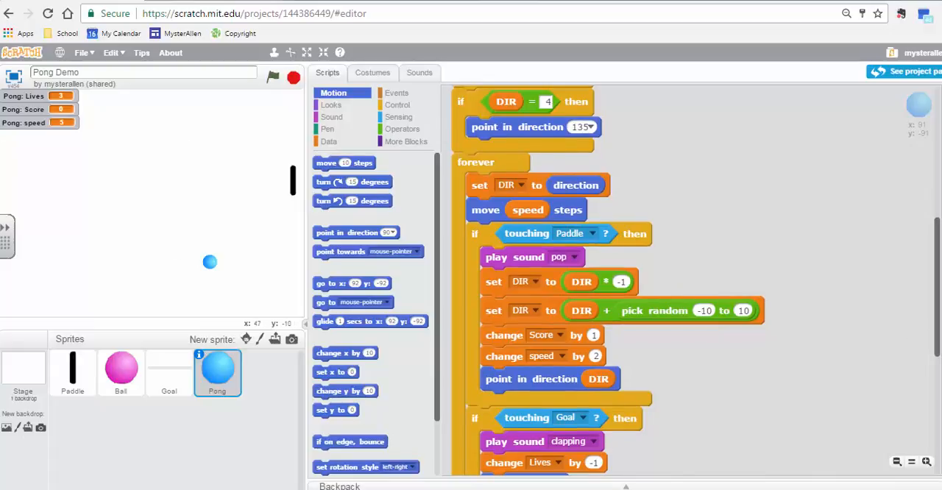
key("alt+Tab")
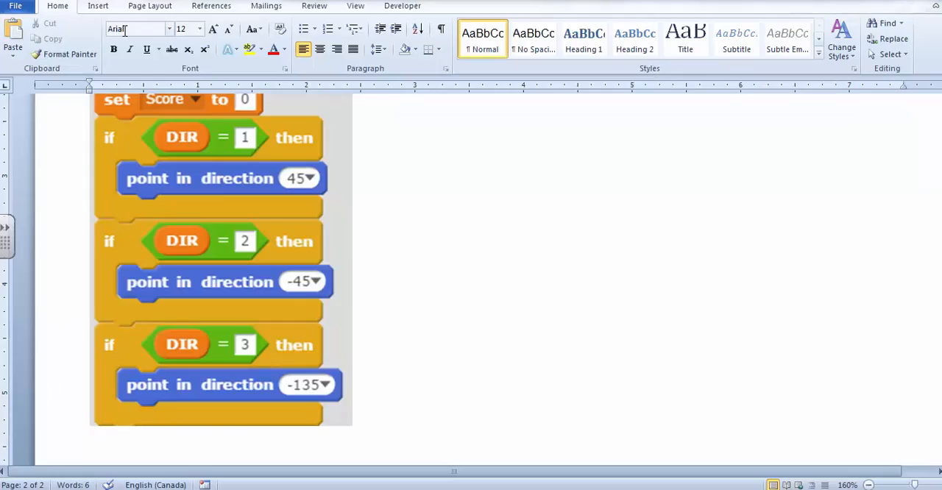
left_click(109, 6)
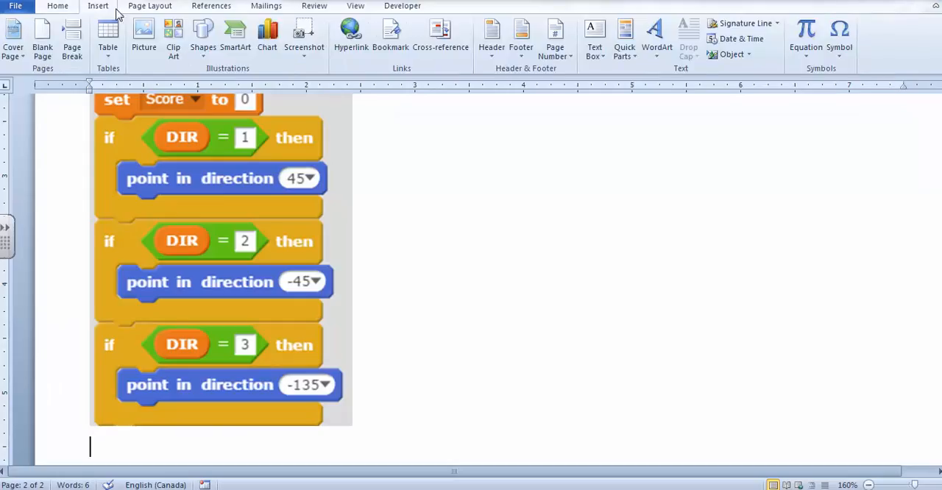
left_click(310, 50)
left_click(200, 157)
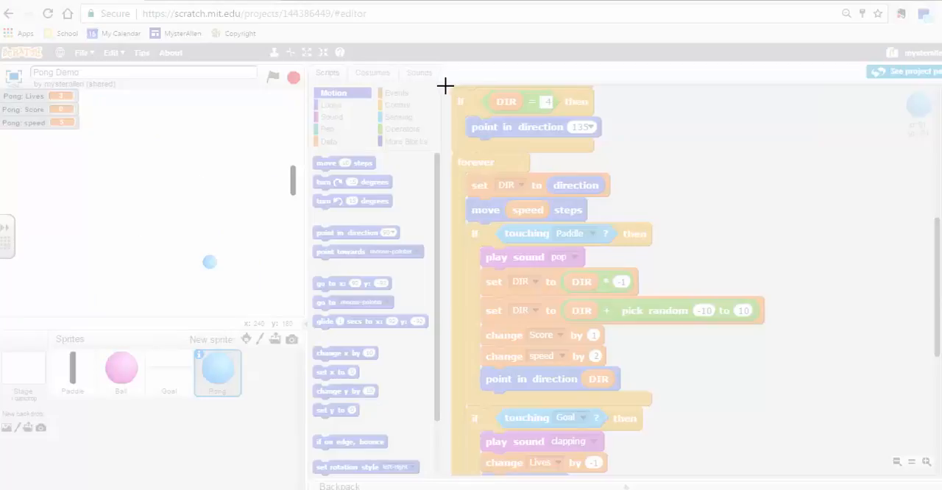
left_click_drag(445, 86, 766, 476)
left_click_drag(765, 475, 766, 474)
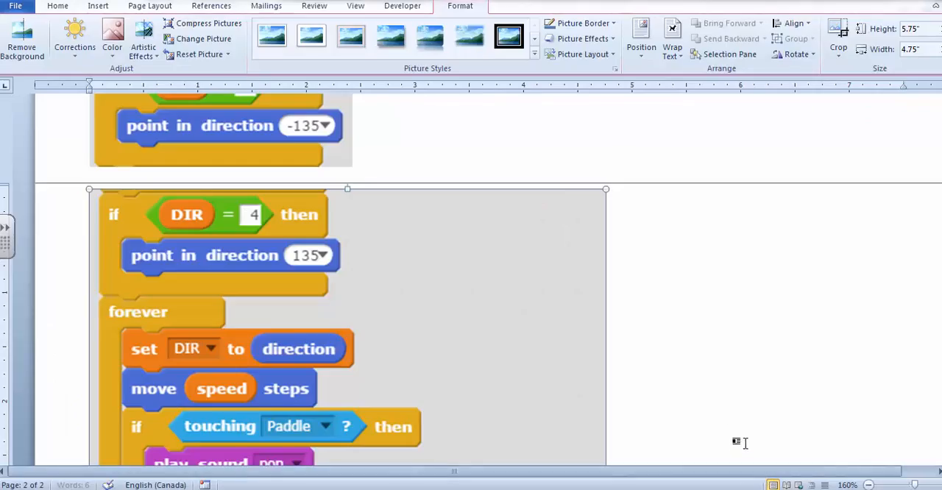
Step: Insert a screen clipping of the rest of the Pong script, from "go to Paddle" to its end, below the previous clipping
left_click(677, 356)
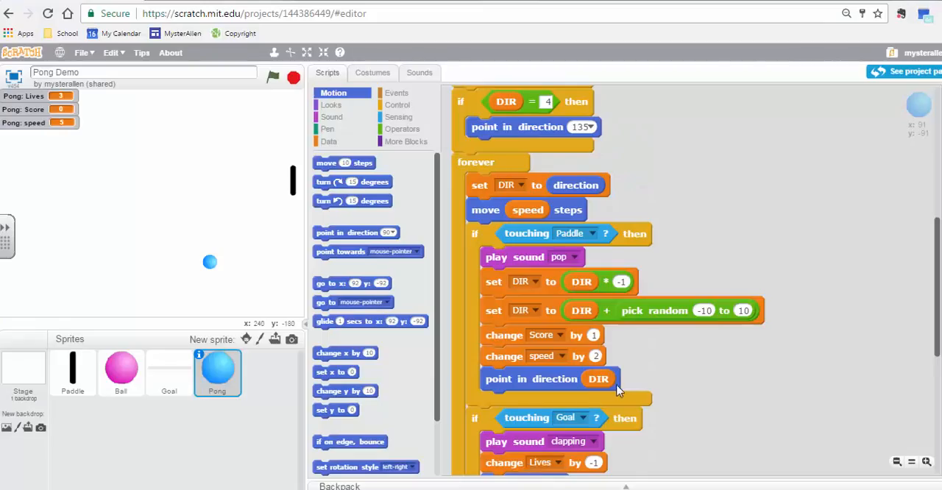
scroll(752, 391, "down", 8)
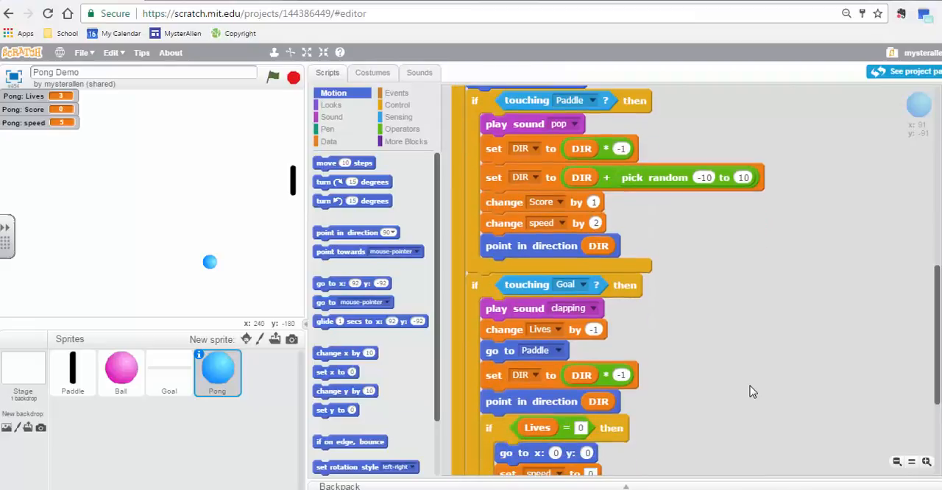
scroll(751, 392, "down", 5)
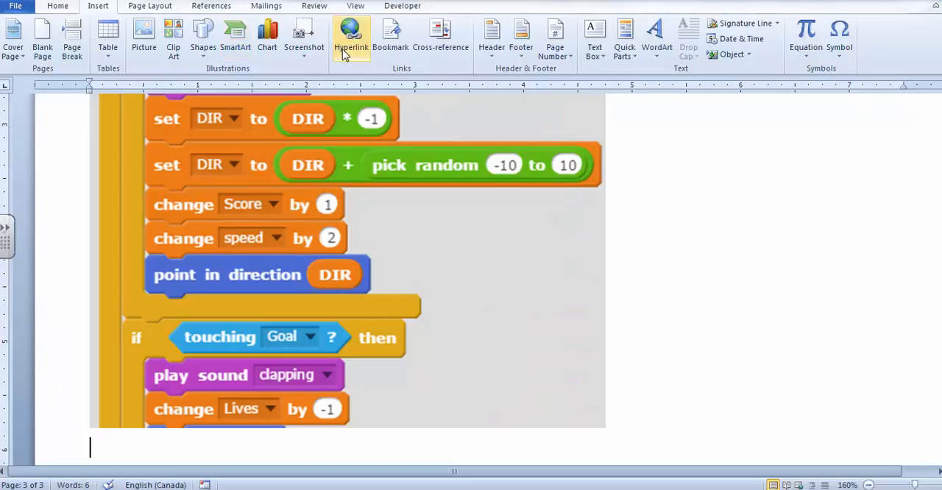
left_click(309, 48)
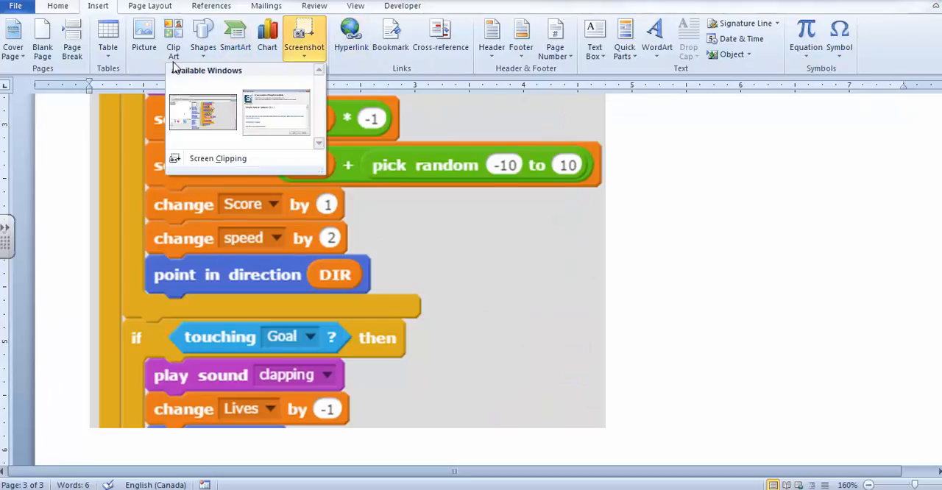
left_click(207, 159)
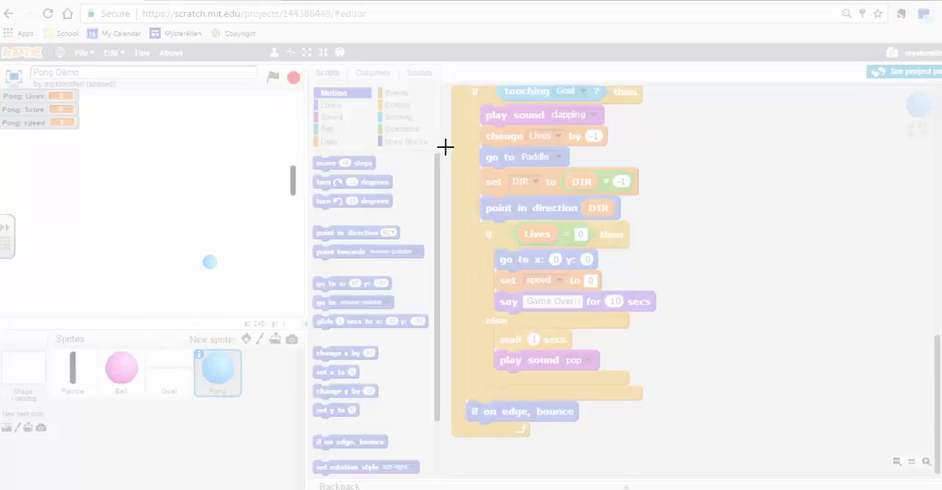
left_click_drag(448, 147, 659, 439)
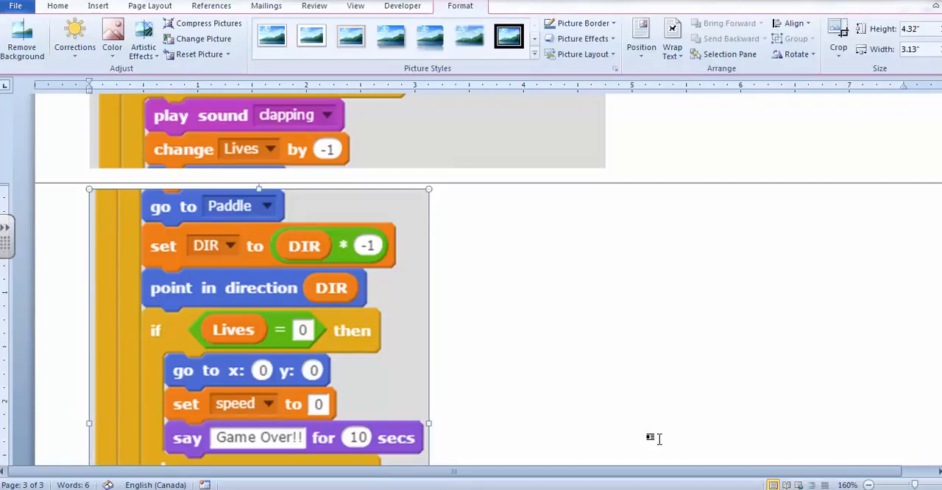
Step: Review the code clippings throughout the Word document for completeness and order, from the last page back to the title
scroll(648, 302, "up", 15)
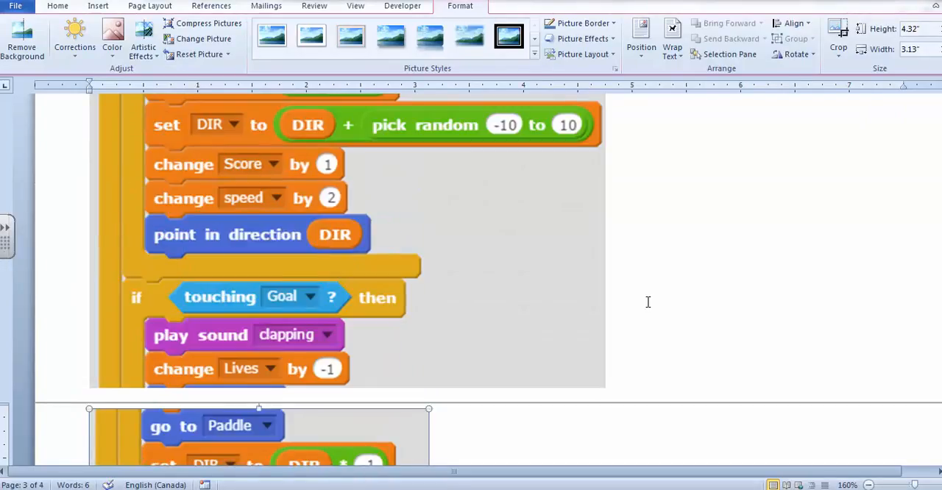
scroll(621, 309, "up", 1)
scroll(622, 309, "down", 20)
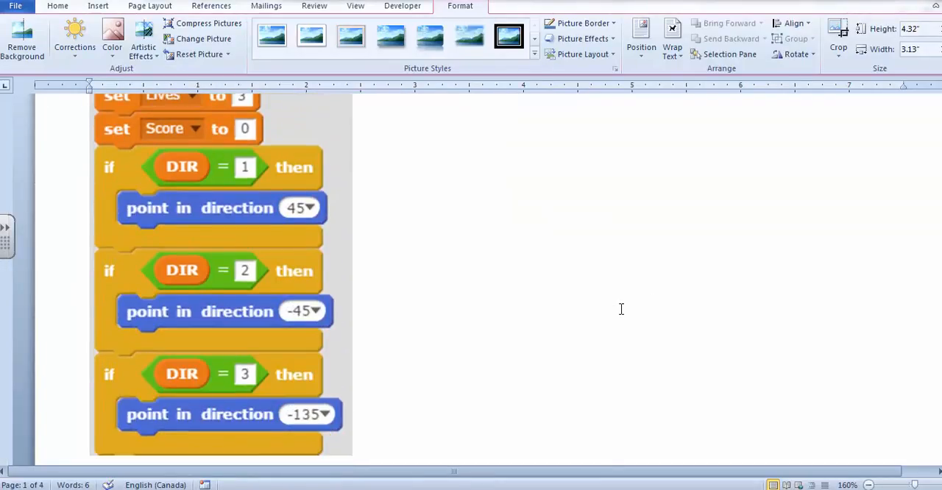
left_click(295, 349)
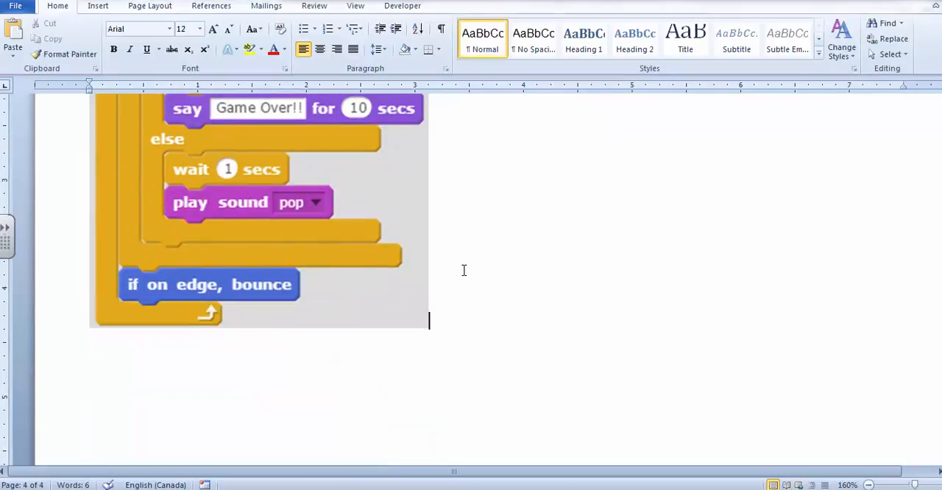
scroll(442, 250, "up", 5)
scroll(436, 250, "down", 12, "ctrl")
scroll(435, 276, "up", 6, "ctrl")
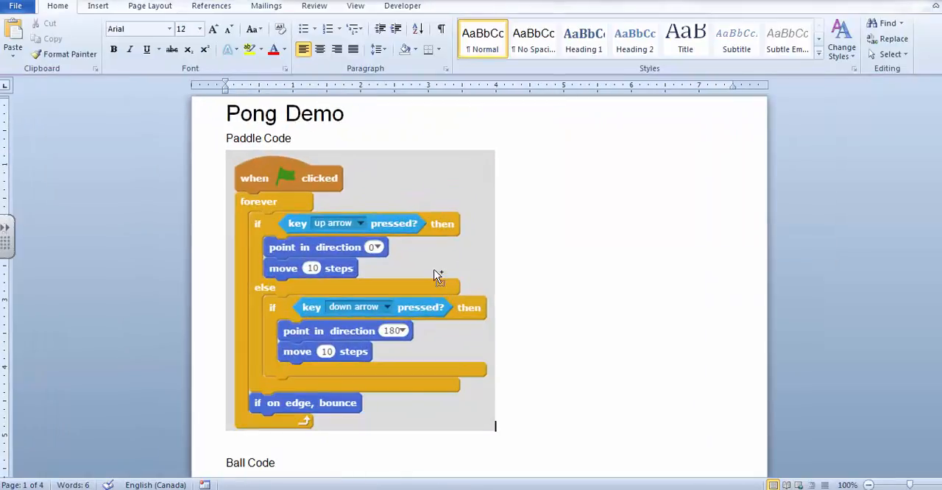
scroll(435, 275, "up", 4, "ctrl")
Step: Save the document as a PDF named "Pong Demo.pdf" in the Downloads folder
left_click(14, 6)
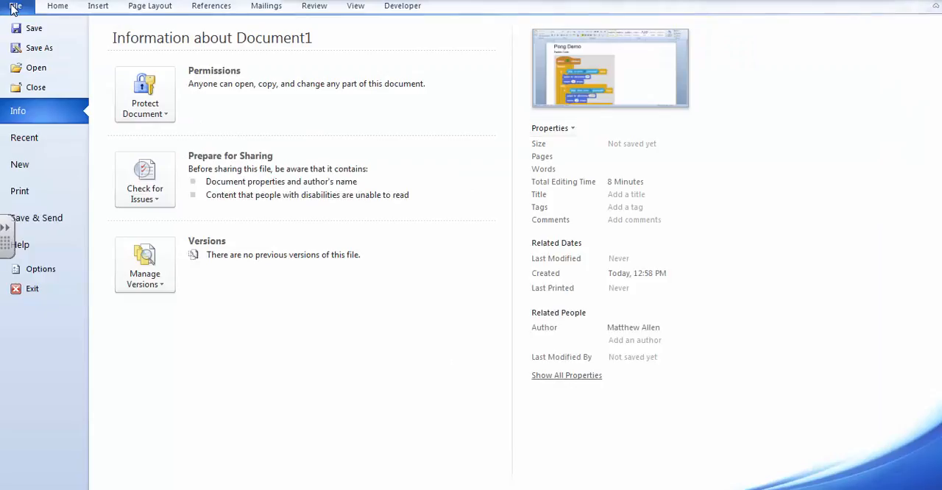
left_click(37, 49)
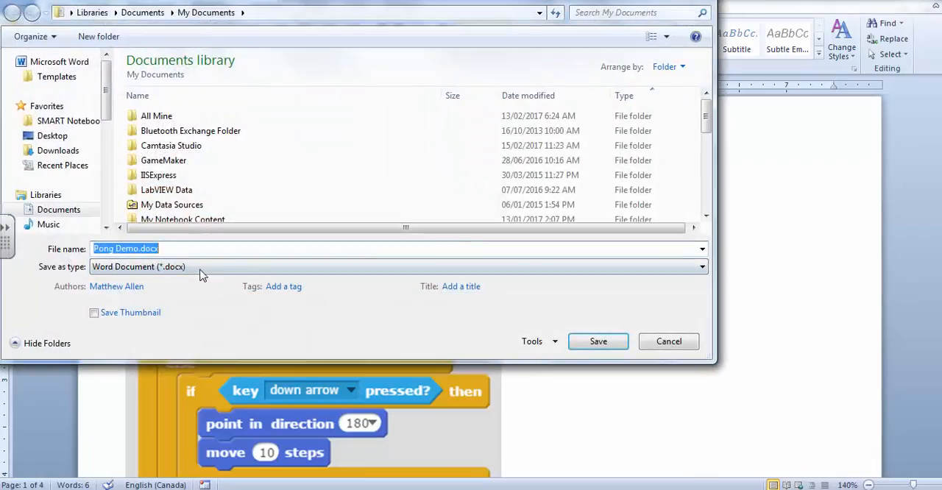
left_click(201, 273)
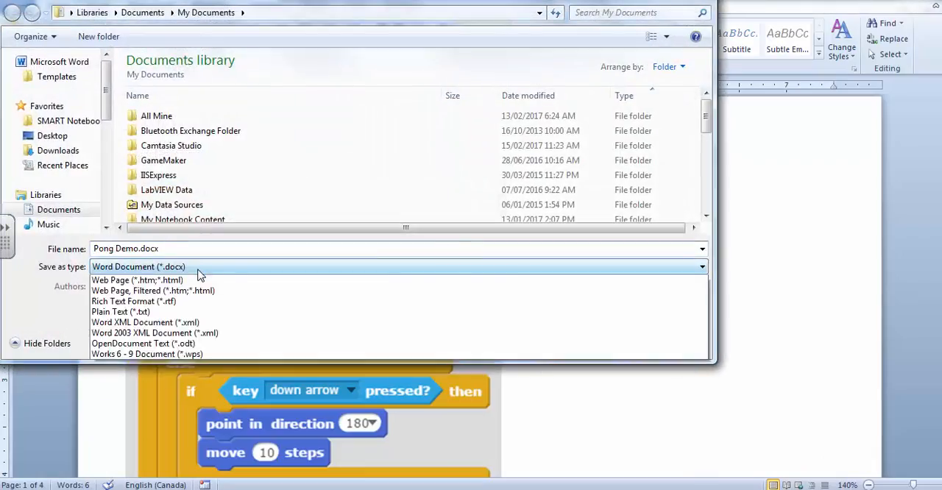
left_click(146, 344)
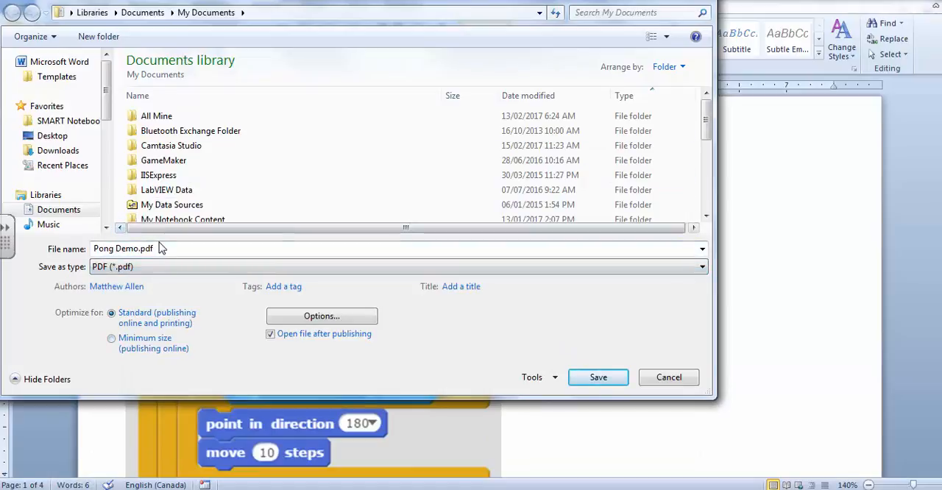
left_click(77, 151)
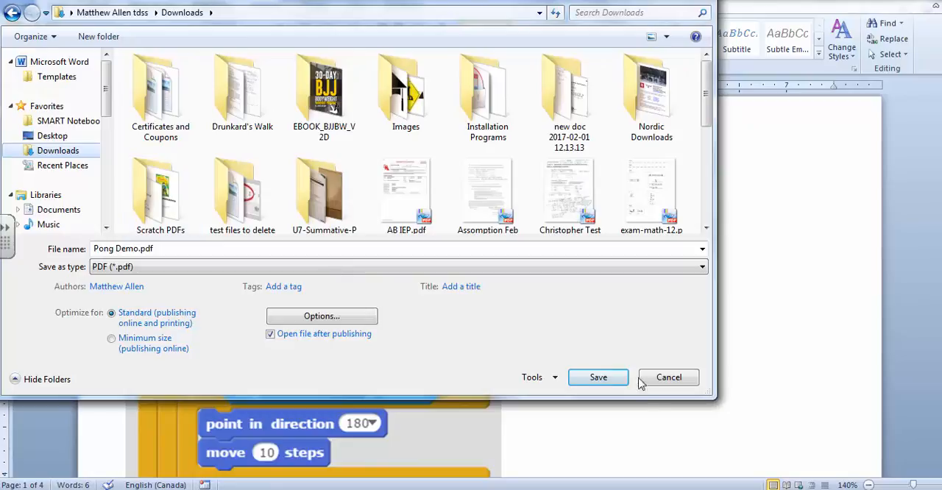
left_click(595, 378)
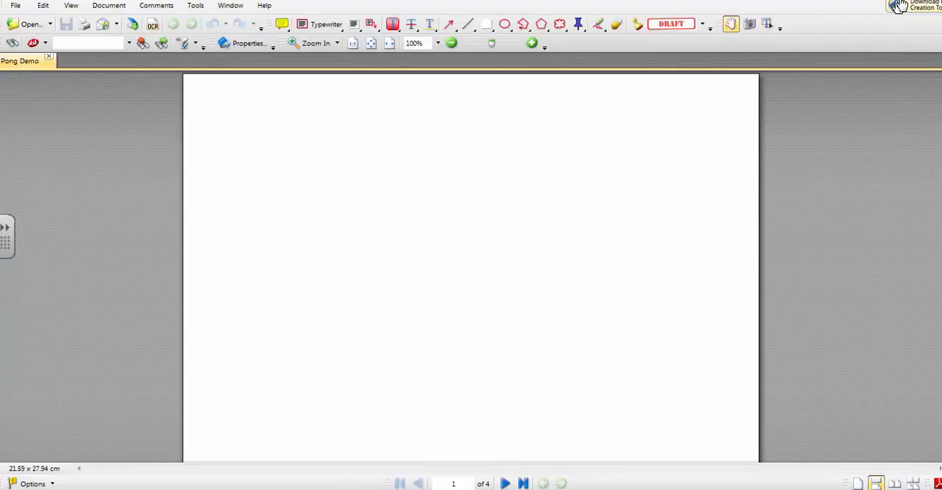
Step: Switch back to the dropbox submission page in Chrome and upload "Pong Demo.pdf" from the Downloads folder as a file to submit
left_click(899, 2)
left_click(900, 3)
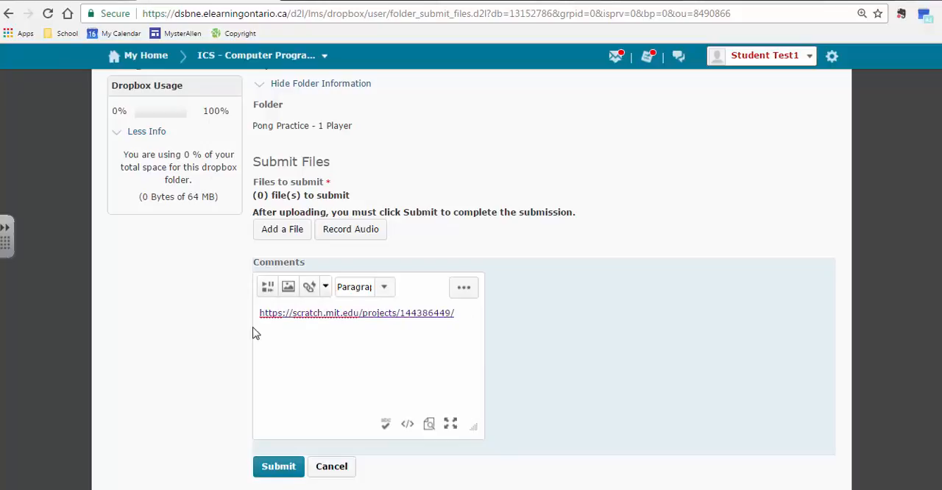
left_click(293, 234)
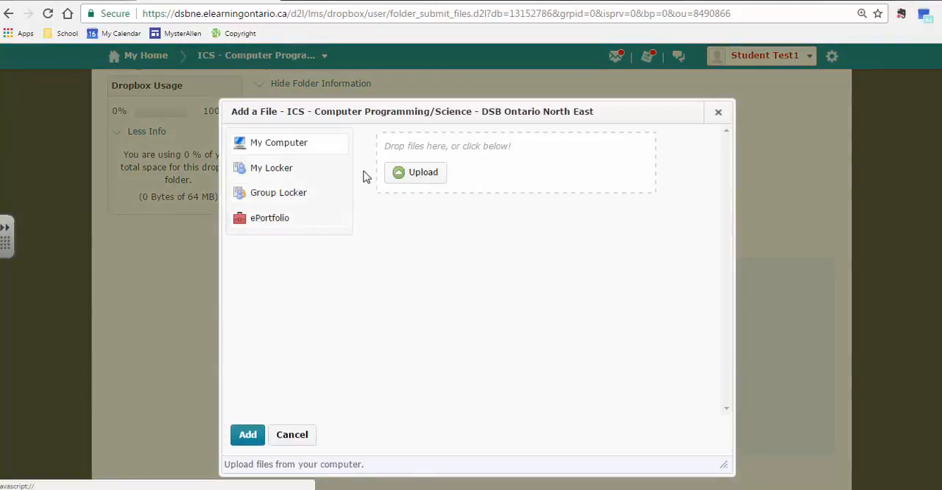
left_click(436, 173)
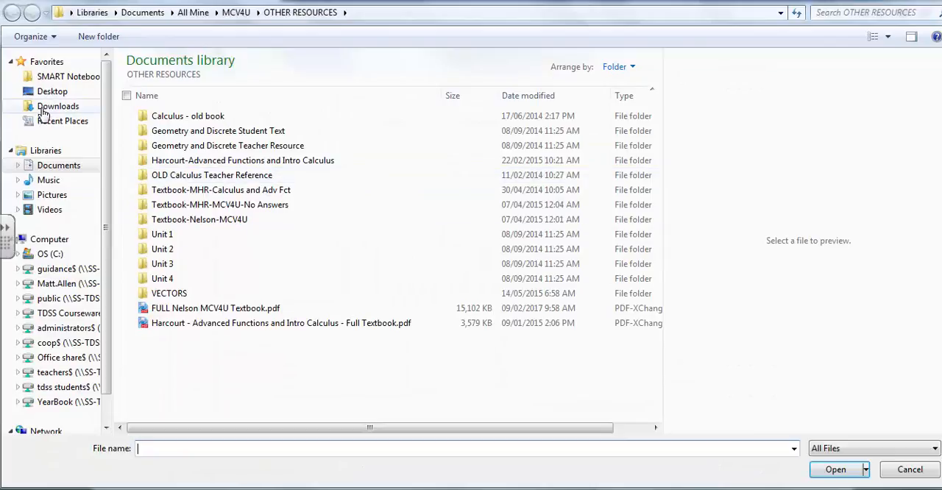
left_click(44, 107)
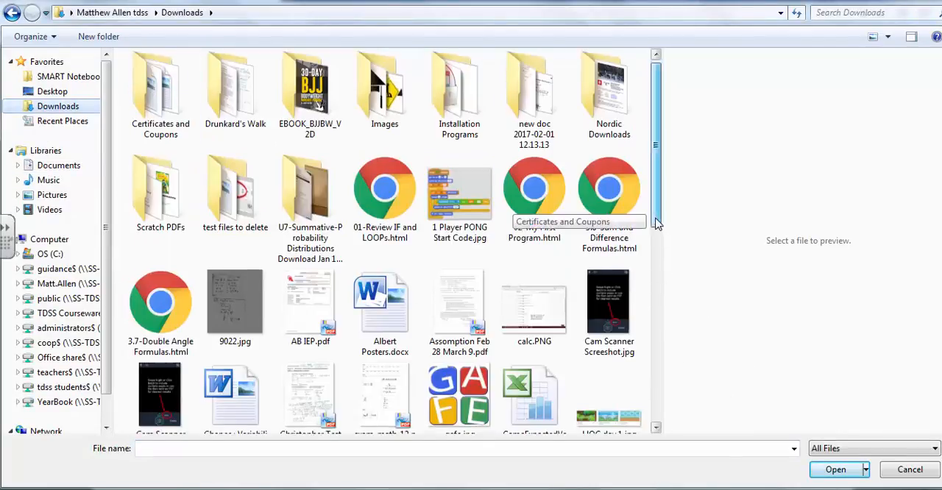
left_click_drag(658, 220, 651, 310)
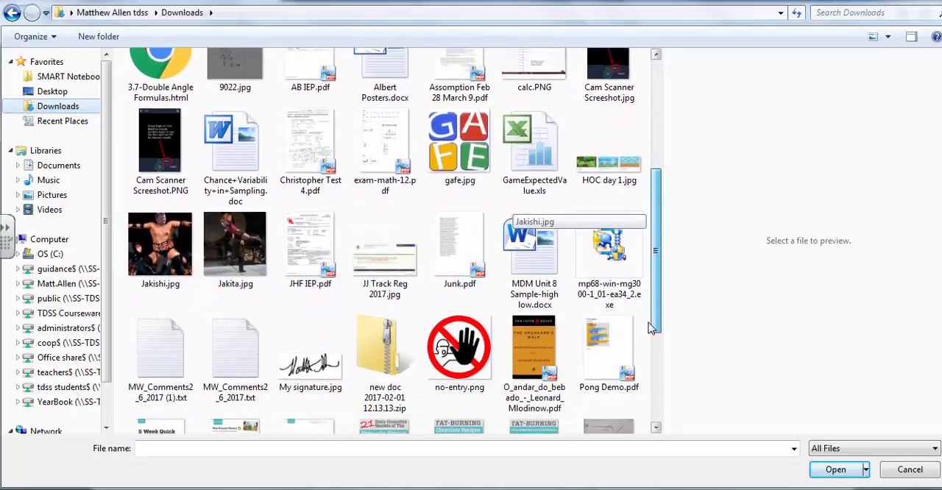
scroll(605, 254, "down", 3)
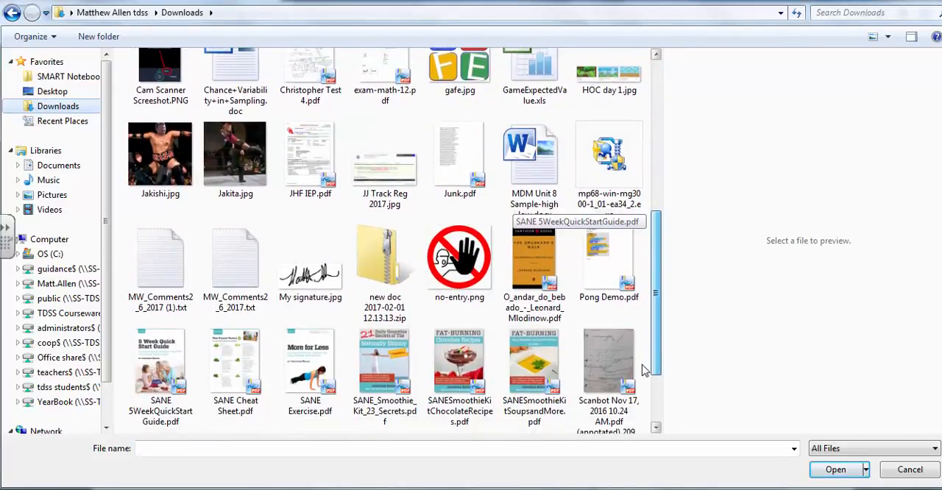
left_click(600, 245)
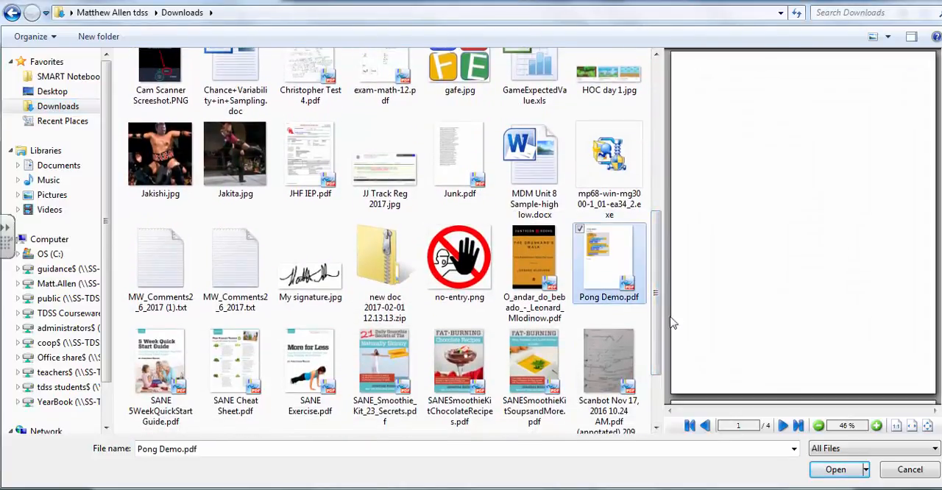
left_click(832, 471)
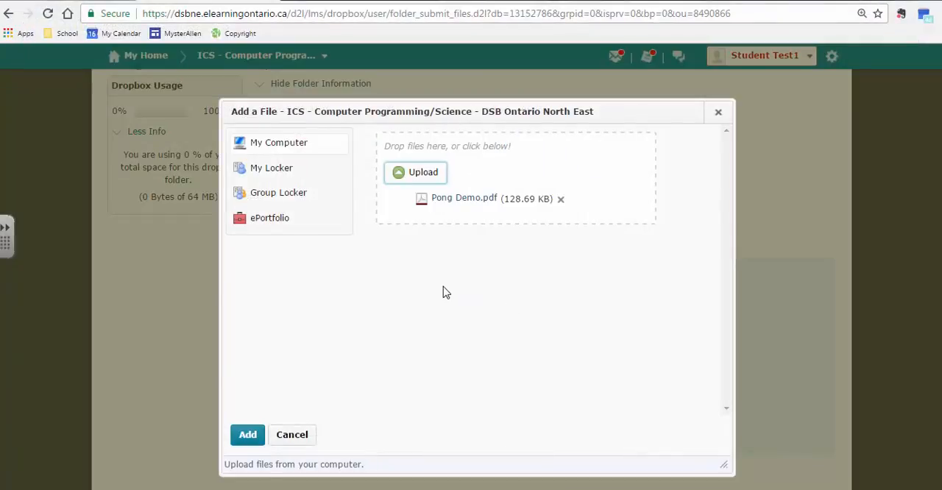
Step: Add the uploaded "Pong Demo.pdf" to the Pong Practice - 1 Player dropbox submission and submit it with the Scratch project link
left_click(243, 439)
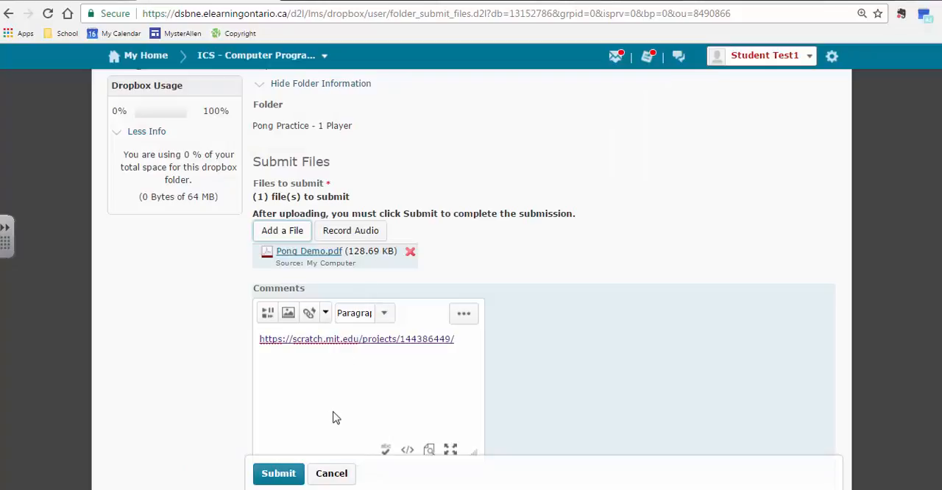
left_click(268, 472)
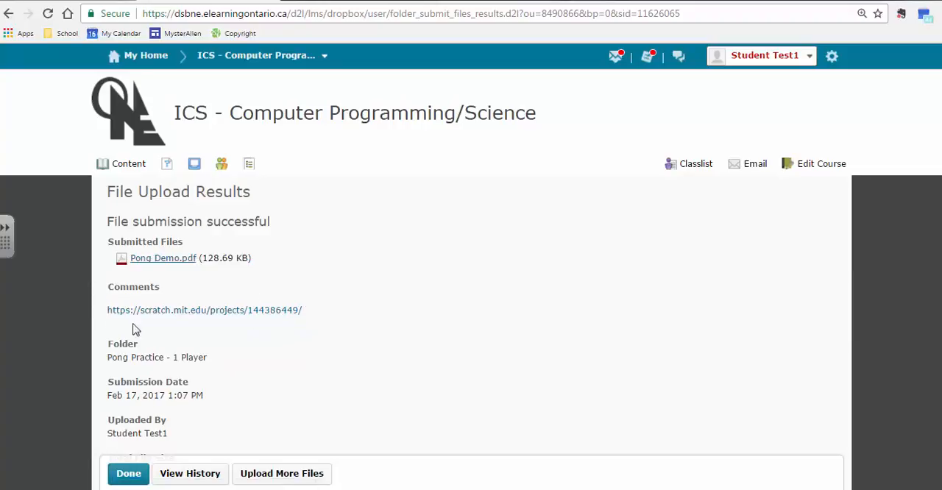
Step: Review the Pong sprite's script in the Scratch editor from its end back to its start, and close the dropbox's File Upload Results page
left_click(279, 0)
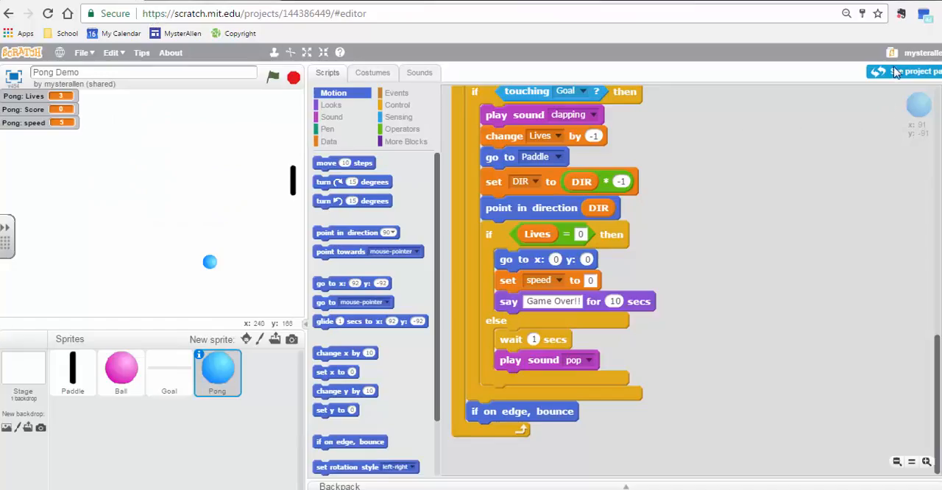
scroll(768, 101, "up", 4)
scroll(766, 127, "up", 10)
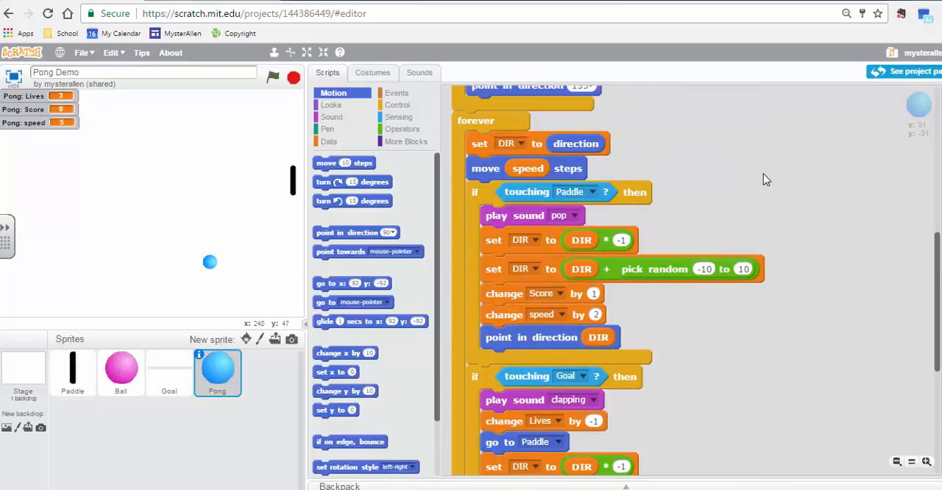
scroll(751, 171, "up", 5)
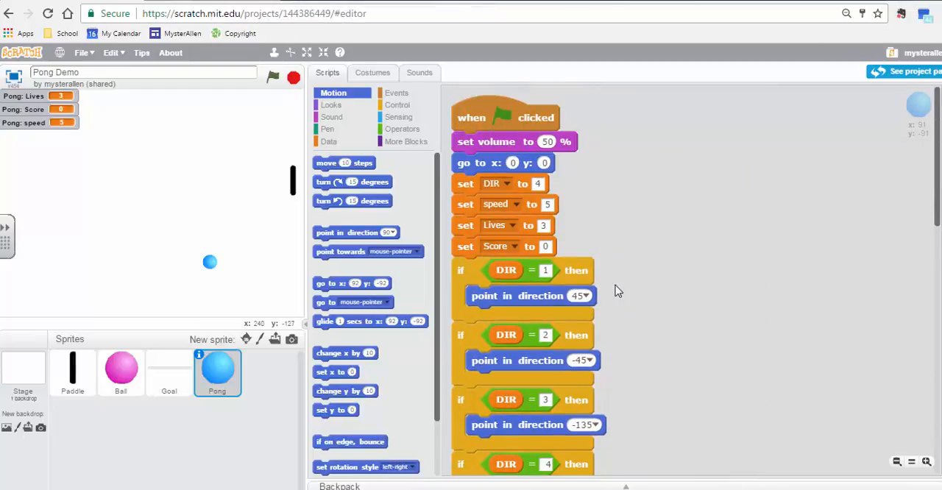
left_click(208, 1)
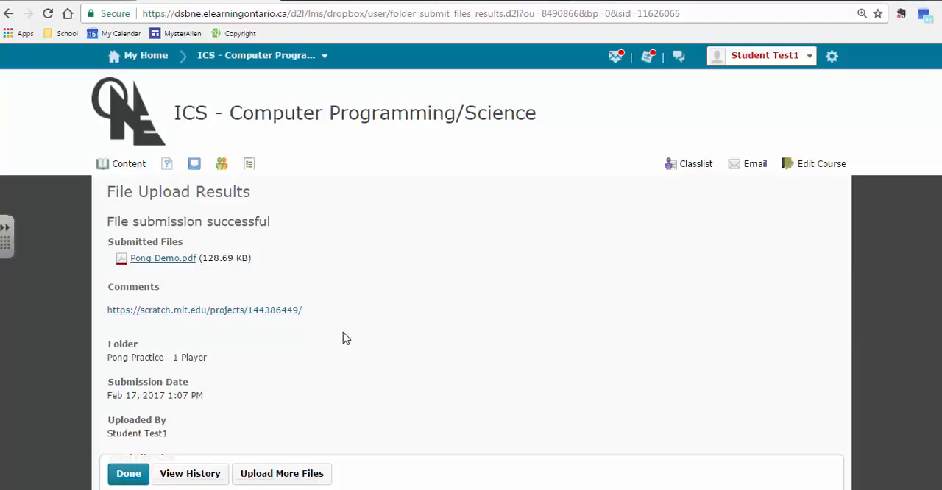
left_click(134, 474)
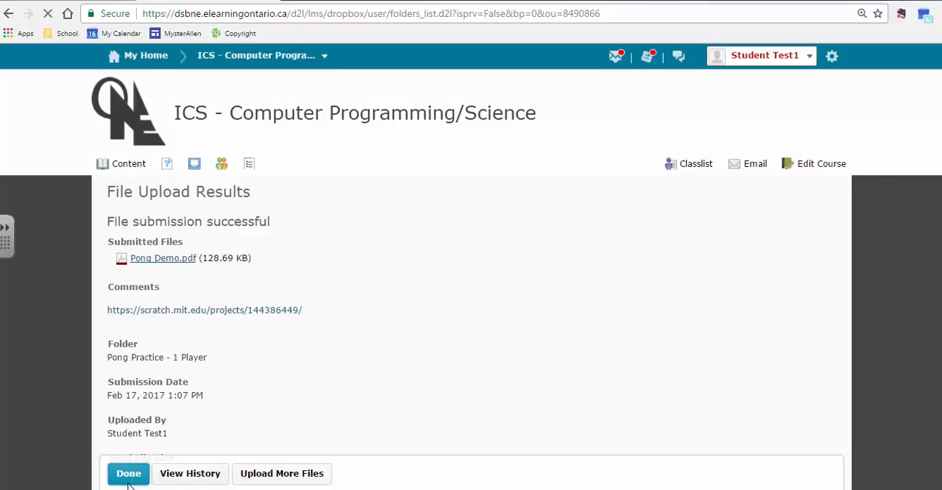